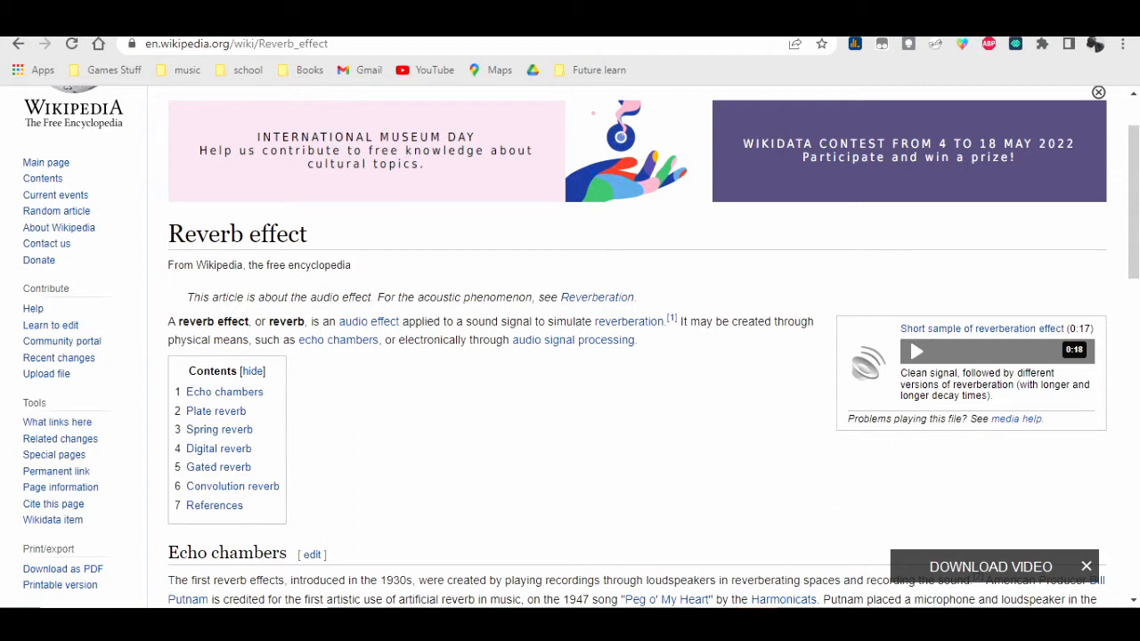
Play the soloed lead vocal and enable its Classic Reverb effect during playback, moving the effect window clear of the tracks
{"action": "mouse_move", "coordinate": [614, 328]}
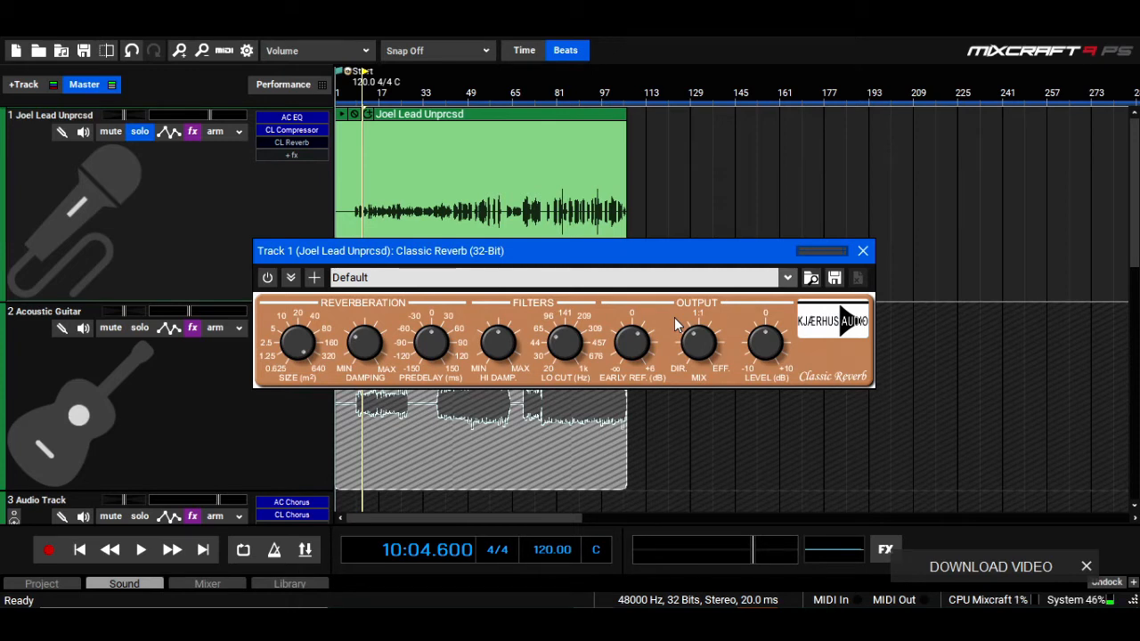
{"action": "left_click_drag", "start_coordinate": [536, 248], "coordinate": [531, 232]}
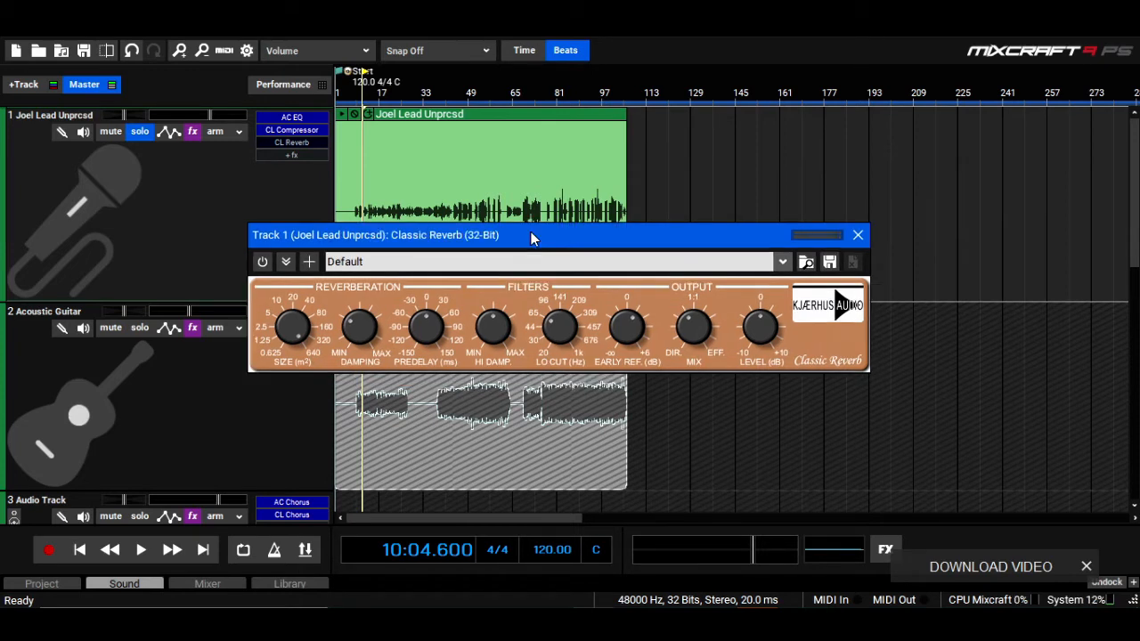
{"action": "left_click_drag", "start_coordinate": [530, 231], "coordinate": [530, 209]}
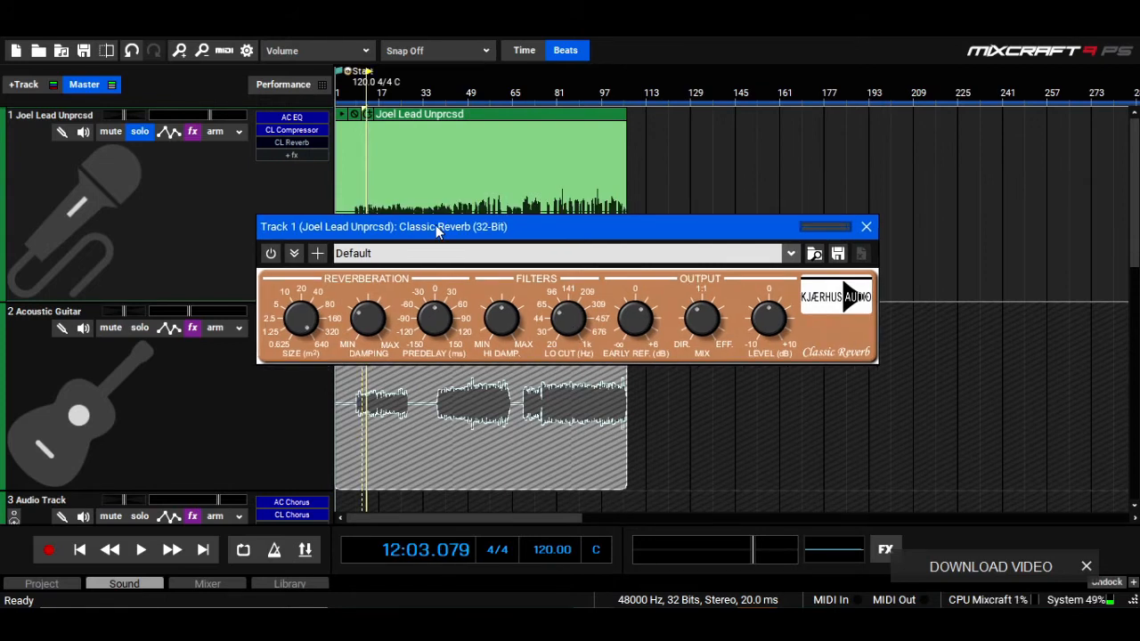
{"action": "key", "text": "space"}
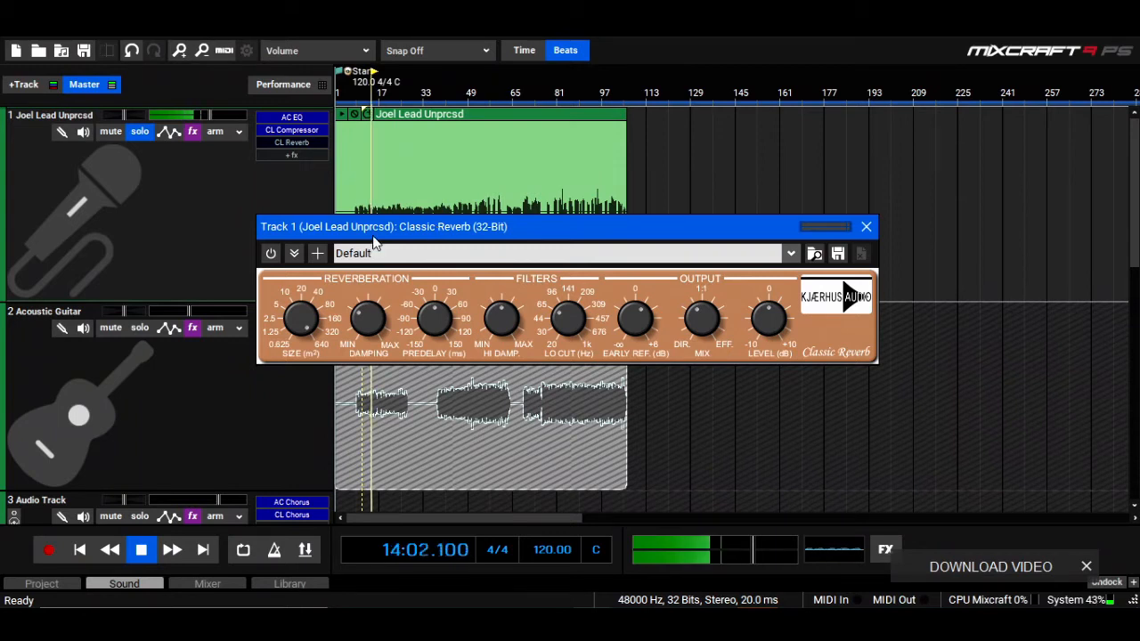
{"action": "left_click", "coordinate": [271, 254]}
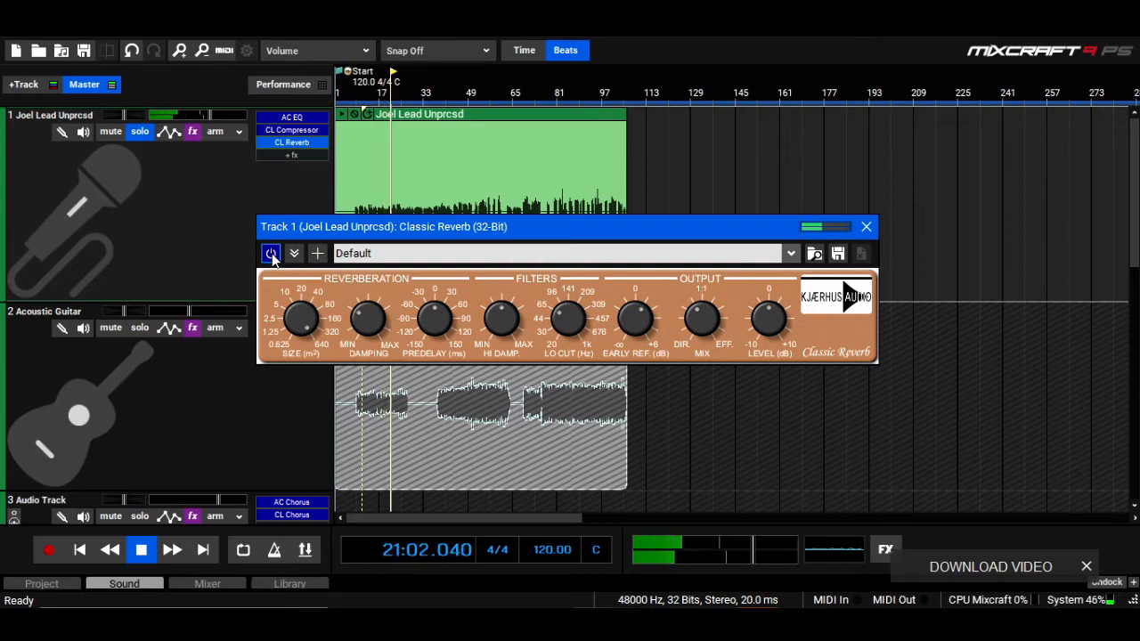
Load the Empty Hall preset in the vocal's Classic Reverb and stop playback
{"action": "left_click", "coordinate": [675, 251]}
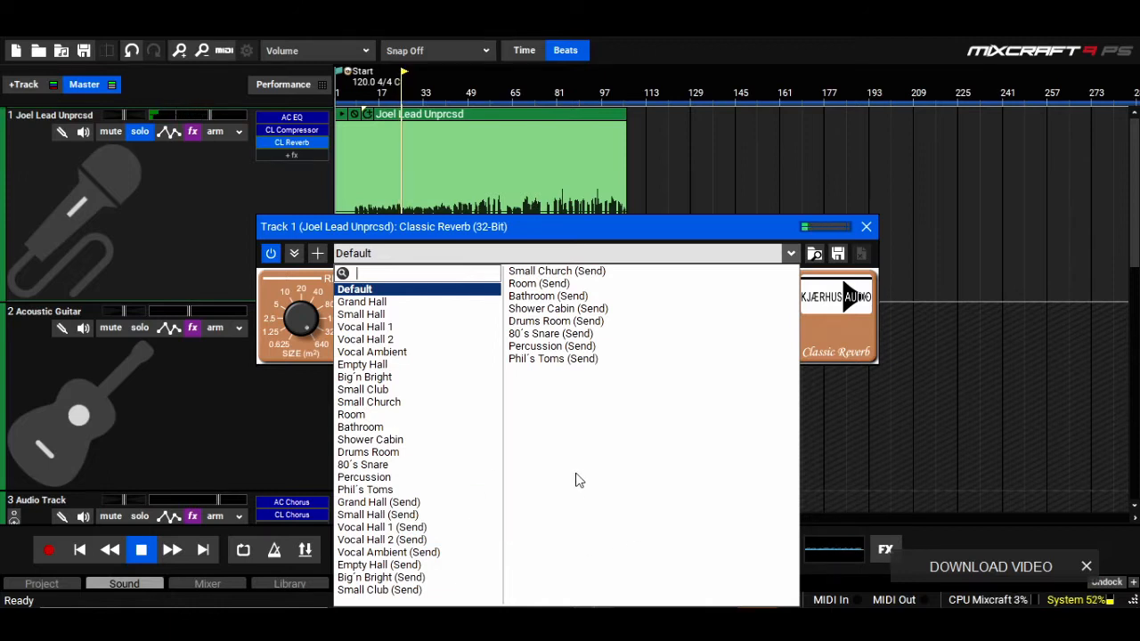
{"action": "left_click", "coordinate": [416, 365]}
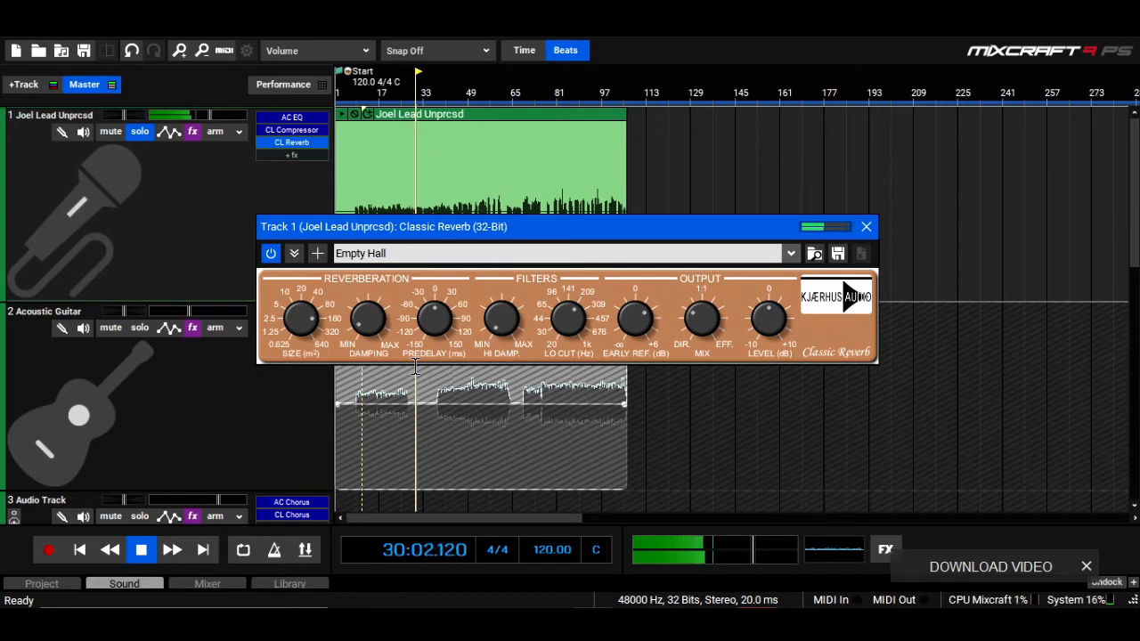
{"action": "key", "text": "space"}
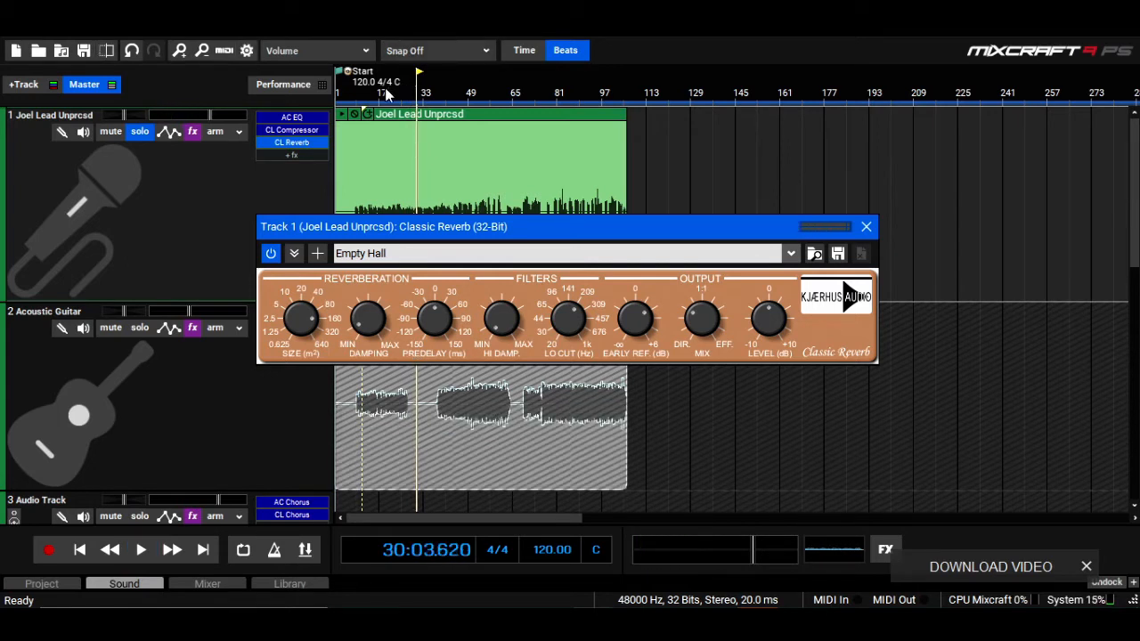
Replay the vocal from about bar 18 and turn the reverb's Mix further toward the direct signal
{"action": "left_click", "coordinate": [386, 93]}
{"action": "key", "text": "space"}
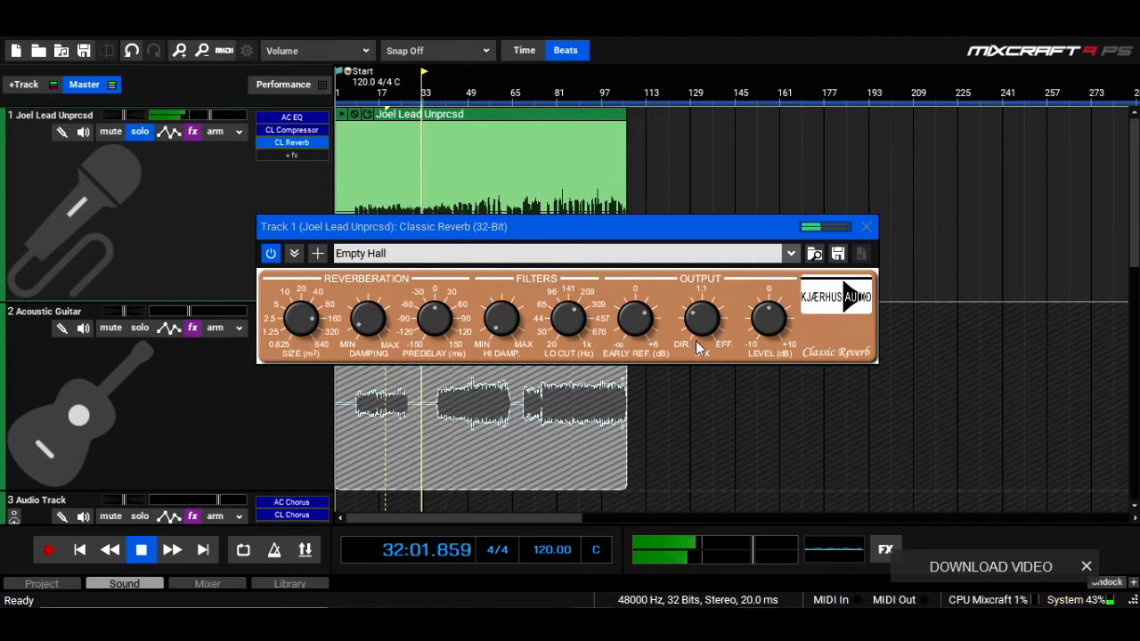
{"action": "left_click_drag", "start_coordinate": [695, 322], "coordinate": [696, 323]}
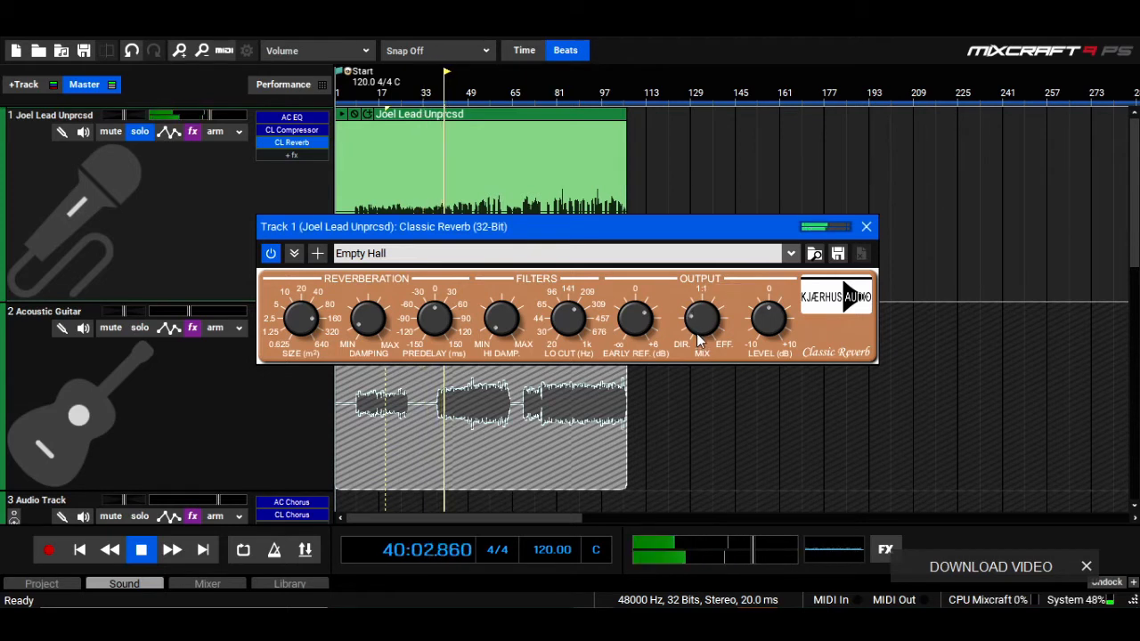
{"action": "left_click_drag", "start_coordinate": [700, 321], "coordinate": [697, 335]}
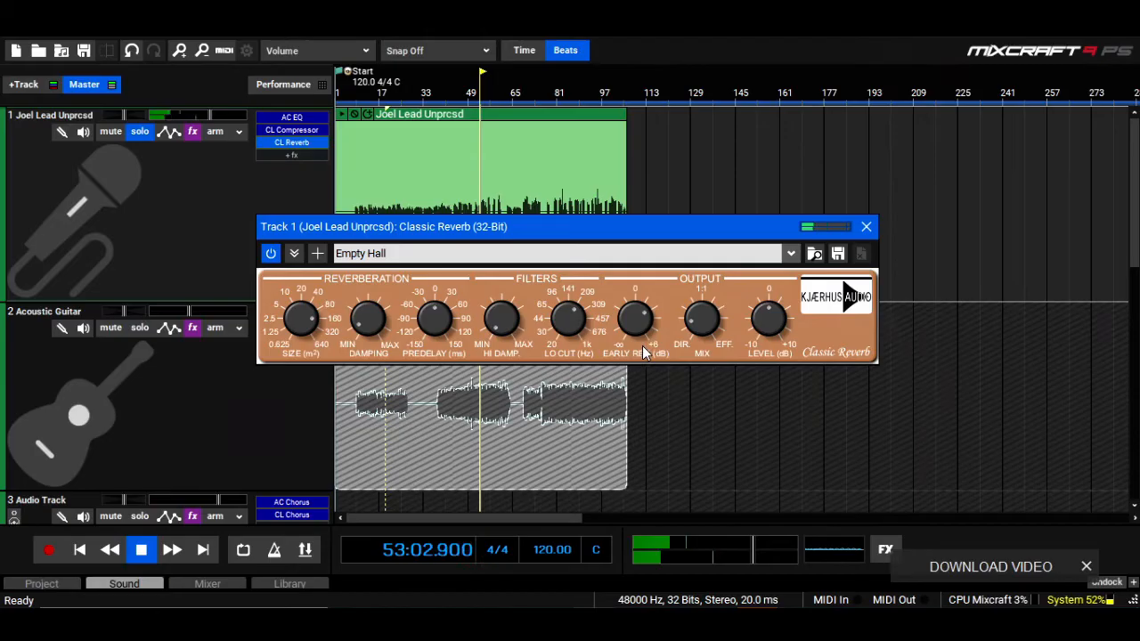
Replay the vocal from about bar 25 and raise the reverb's Hi Damp filter to 86
{"action": "left_click_drag", "start_coordinate": [506, 328], "coordinate": [489, 225]}
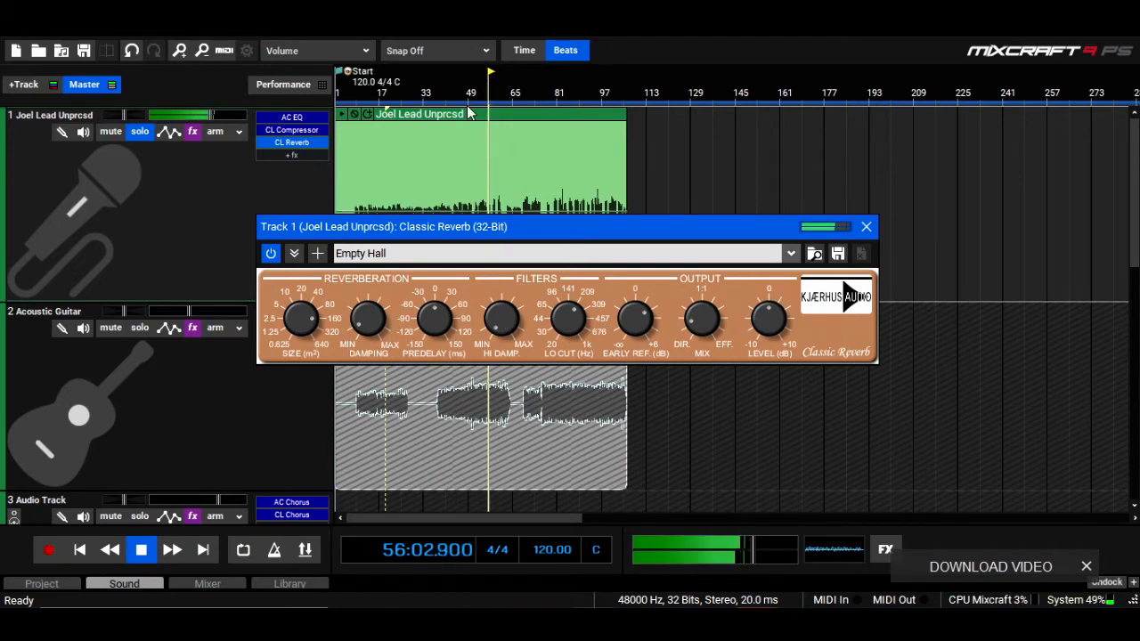
{"action": "left_click", "coordinate": [403, 93]}
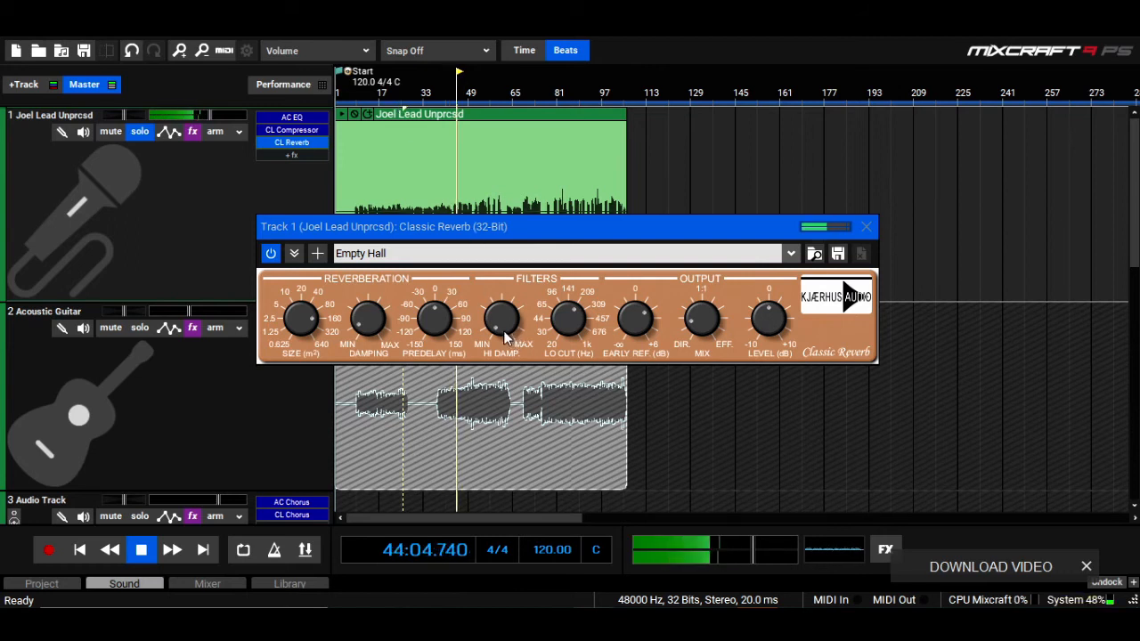
{"action": "left_click_drag", "start_coordinate": [501, 328], "coordinate": [503, 281]}
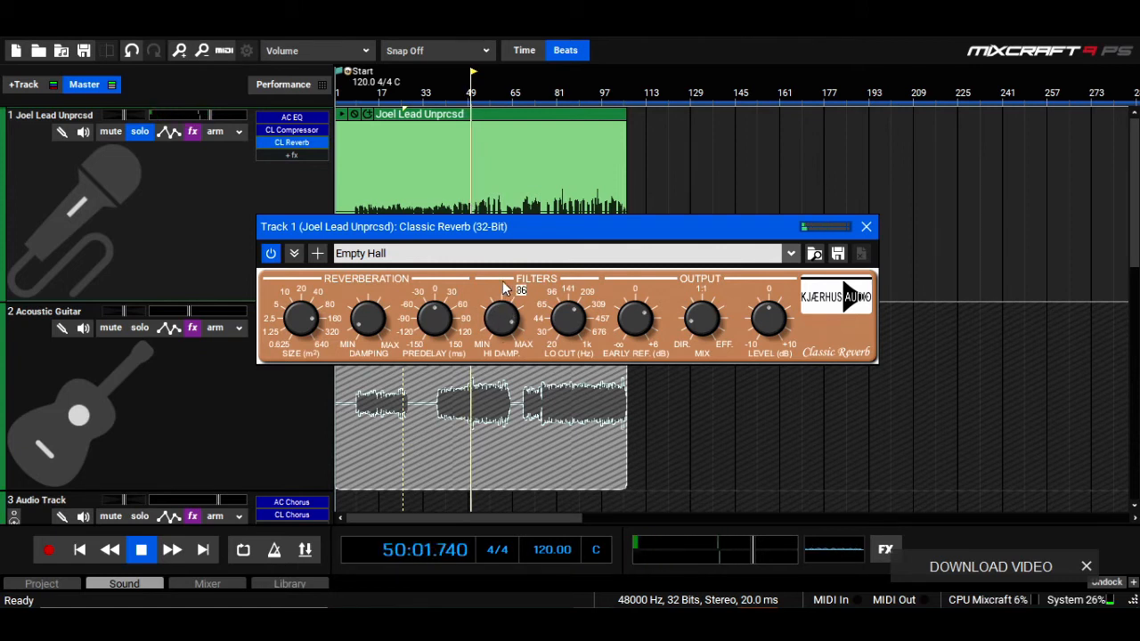
Replay the vocal from about bar 35 and lower the reverb's Hi Damp filter to 0
{"action": "left_click", "coordinate": [433, 93]}
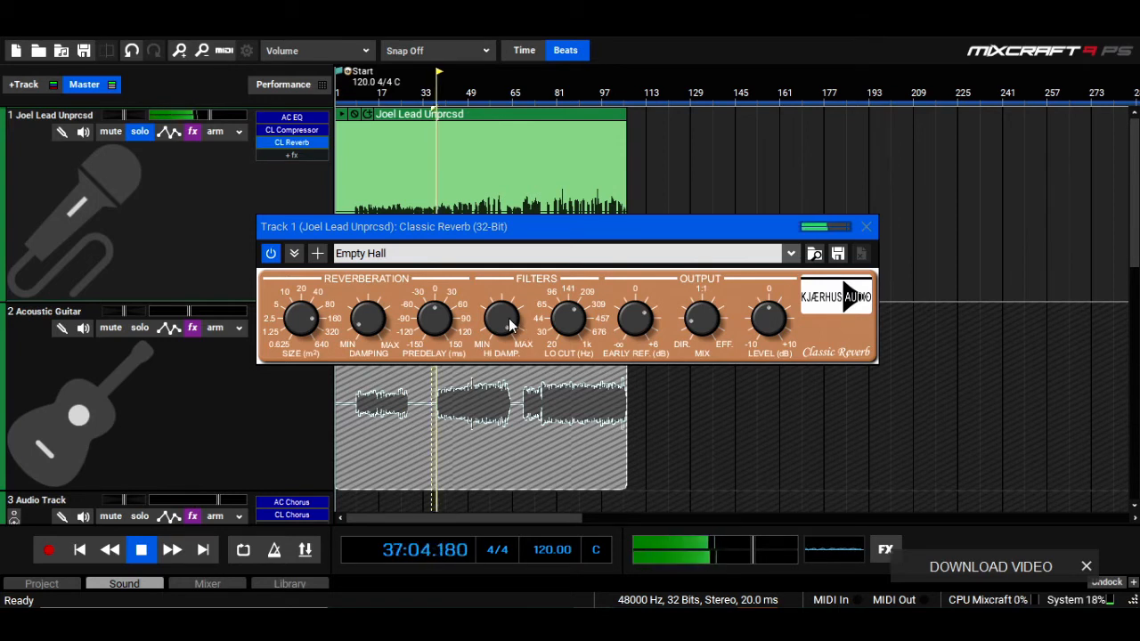
{"action": "left_click_drag", "start_coordinate": [510, 326], "coordinate": [504, 361]}
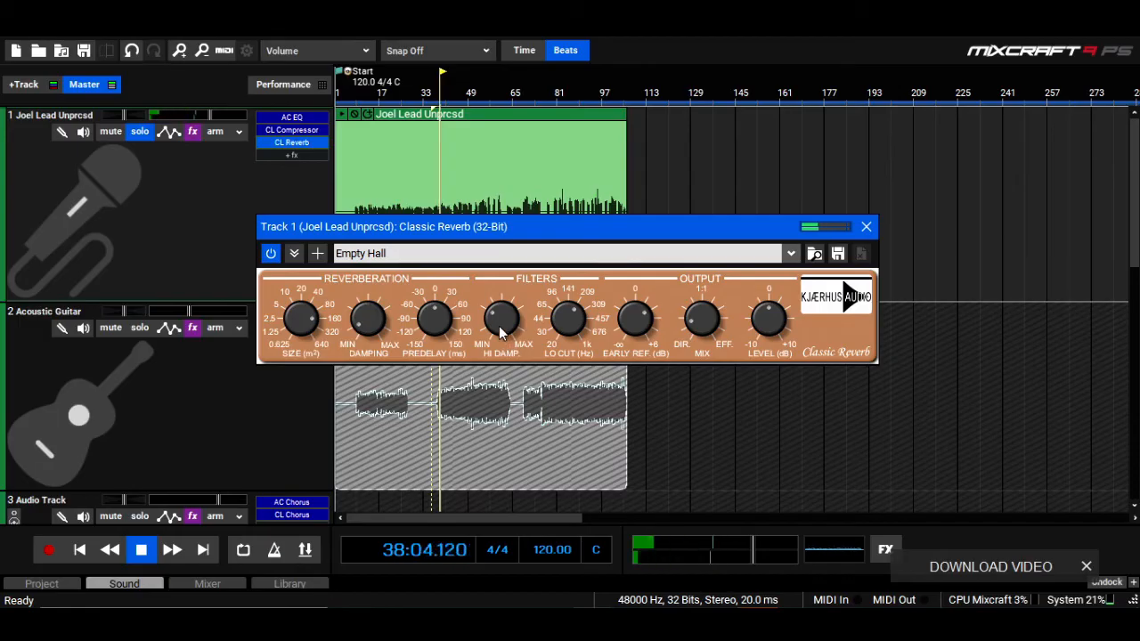
{"action": "left_click_drag", "start_coordinate": [499, 323], "coordinate": [497, 336]}
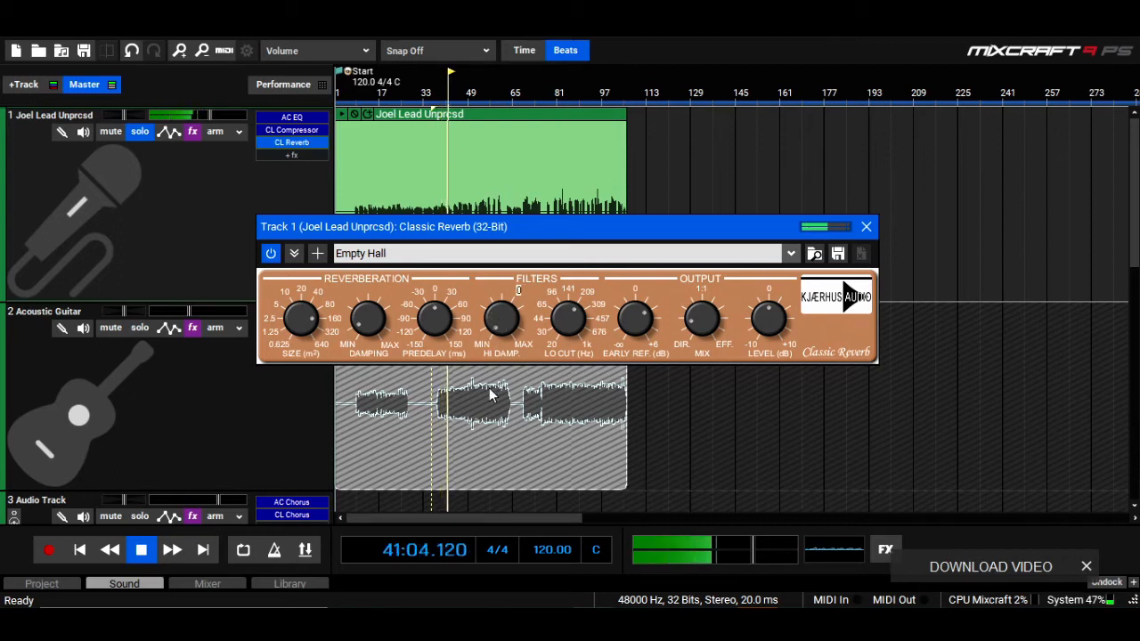
Replay the vocal from about bar 28, raise the reverb's Hi Damp to a low-to-moderate setting, and stop playback
{"action": "left_click", "coordinate": [412, 96]}
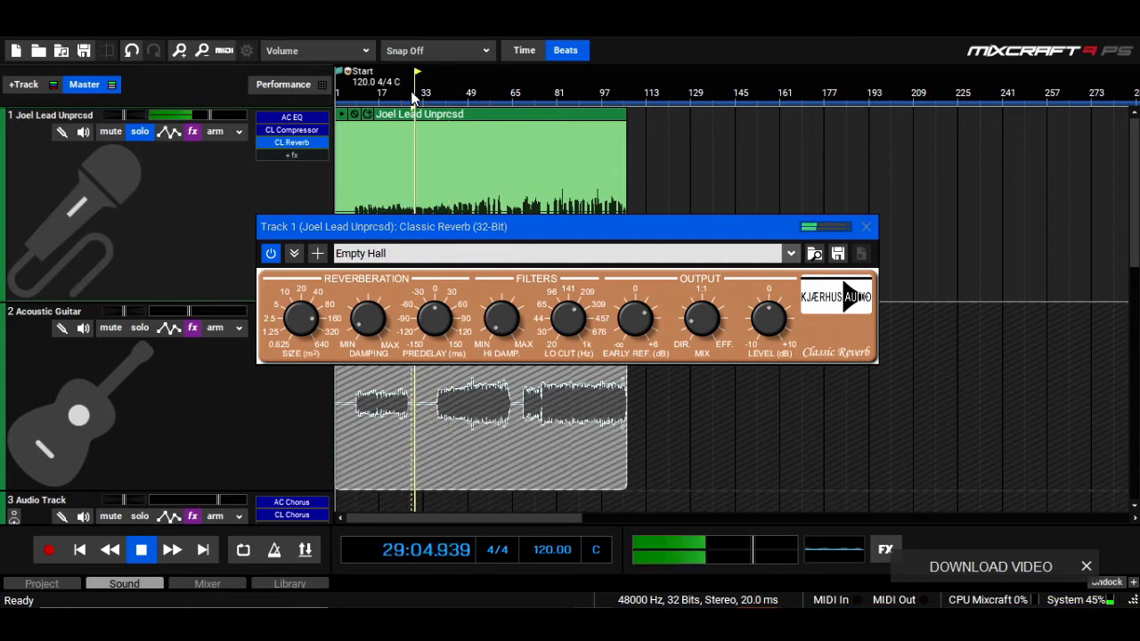
{"action": "key", "text": "space"}
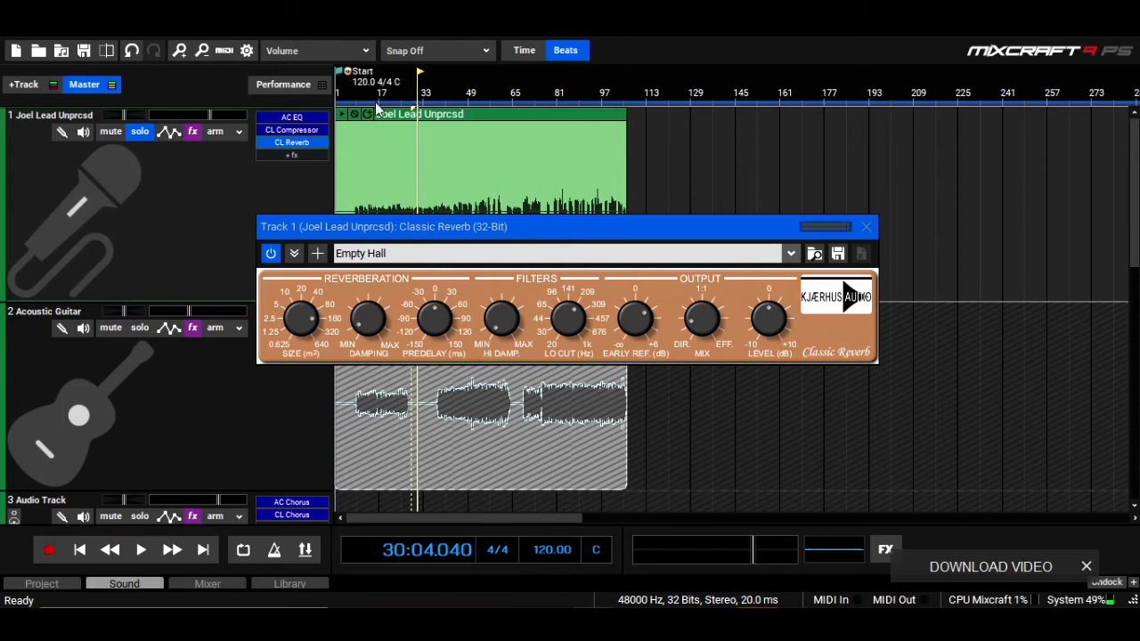
{"action": "key", "text": "space"}
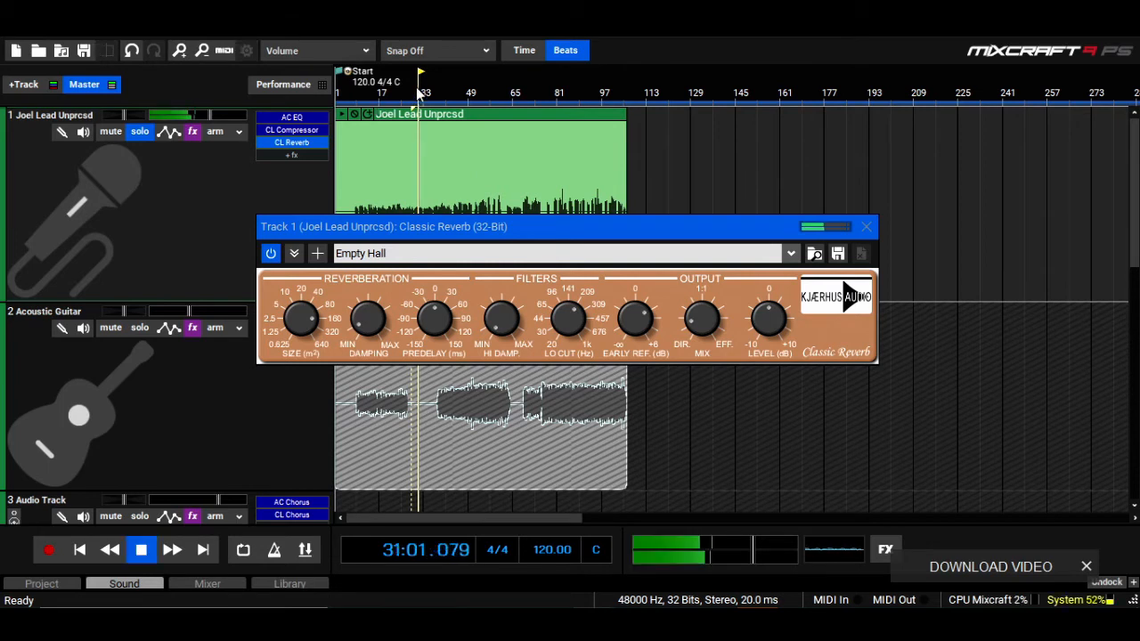
{"action": "left_click_drag", "start_coordinate": [502, 328], "coordinate": [495, 307]}
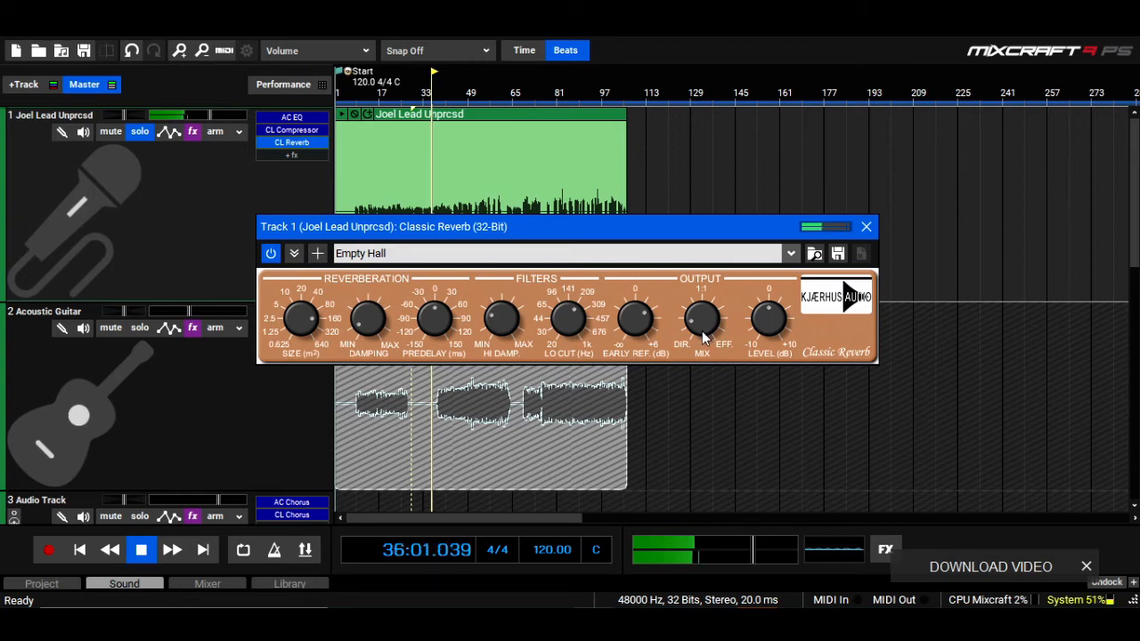
{"action": "mouse_move", "coordinate": [700, 333]}
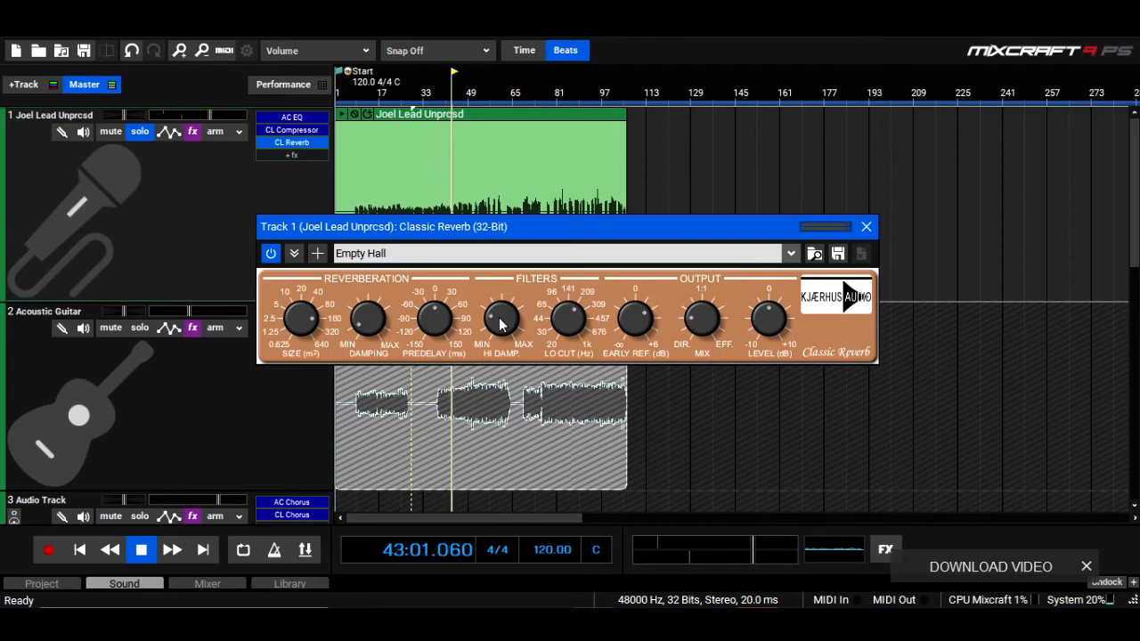
{"action": "key", "text": "space"}
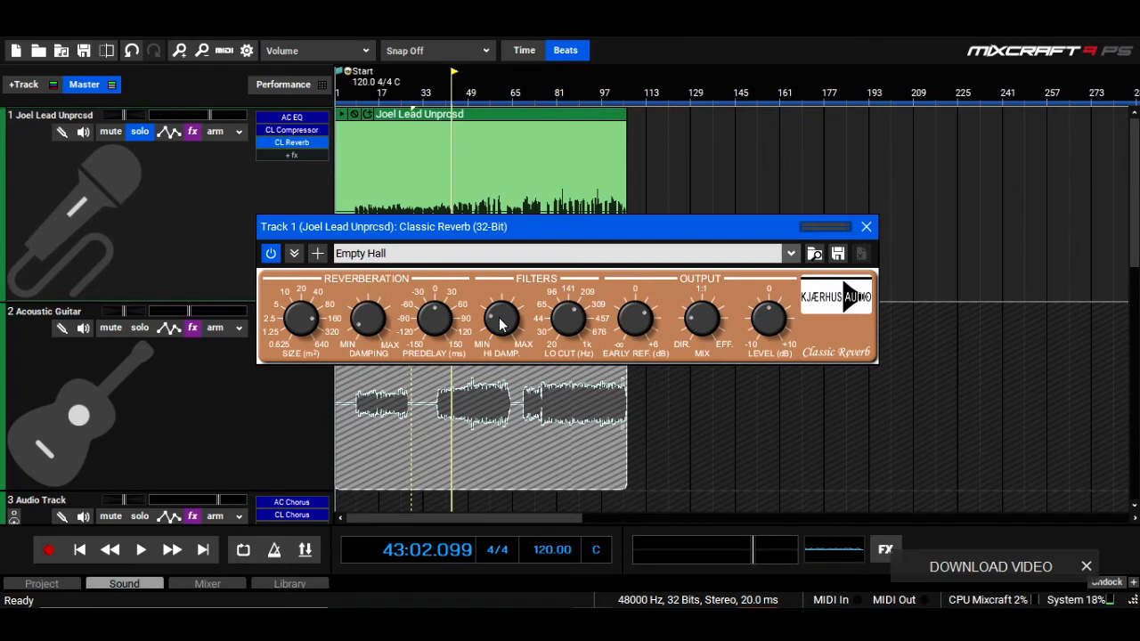
Compare the soloed vocal with Classic Reverb bypassed and enabled, playing from about bar 20
{"action": "left_click", "coordinate": [390, 93]}
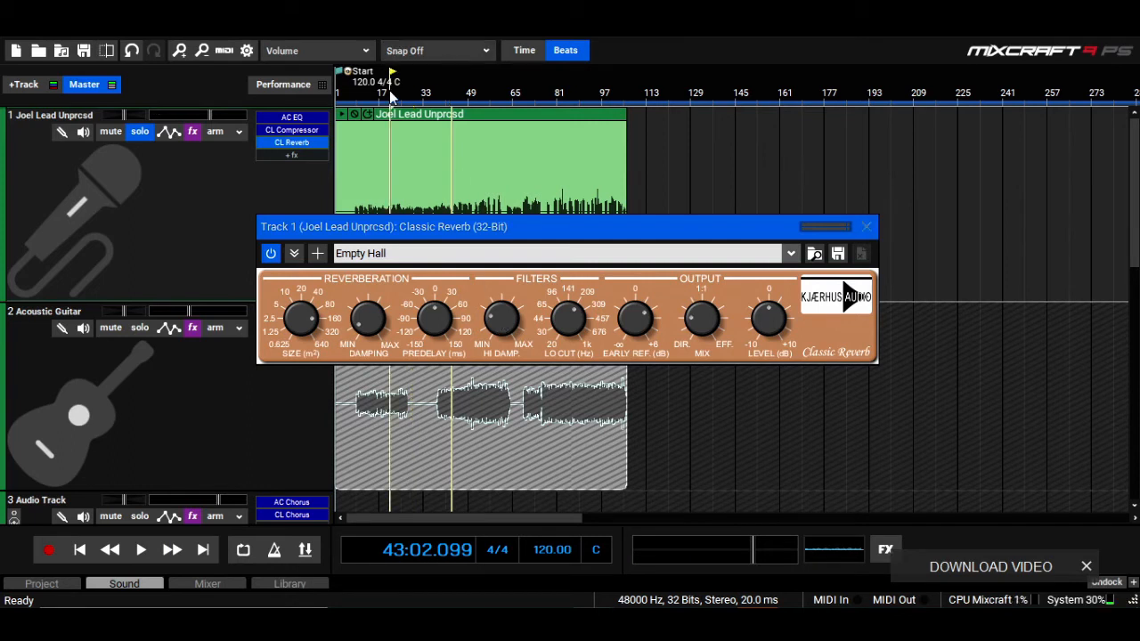
{"action": "key", "text": "space"}
{"action": "left_click", "coordinate": [271, 254]}
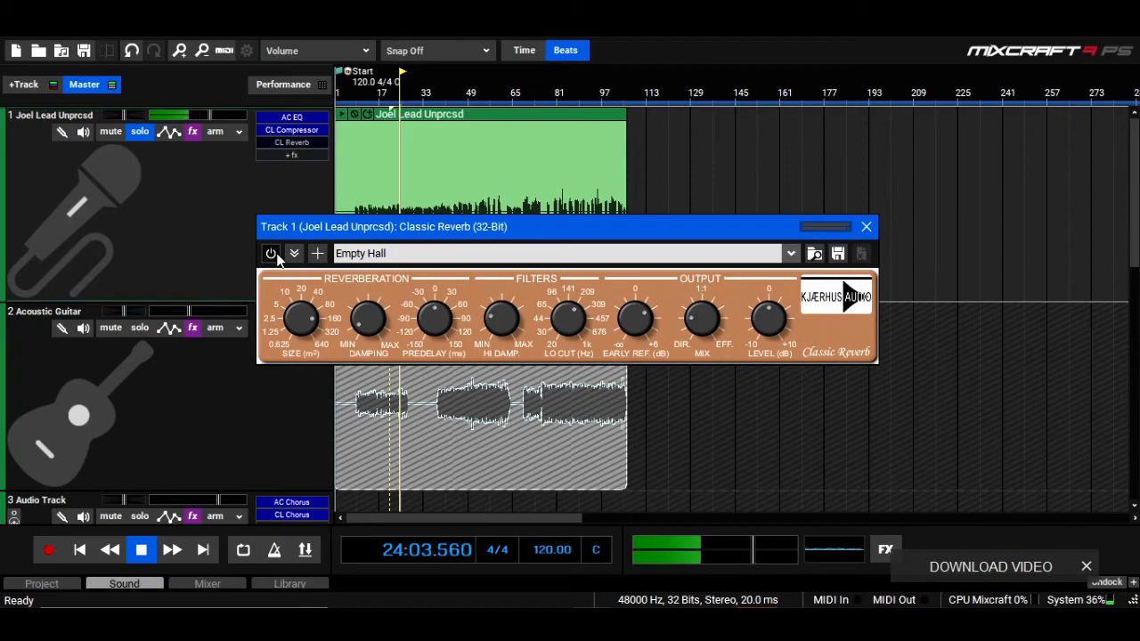
{"action": "left_click", "coordinate": [276, 254]}
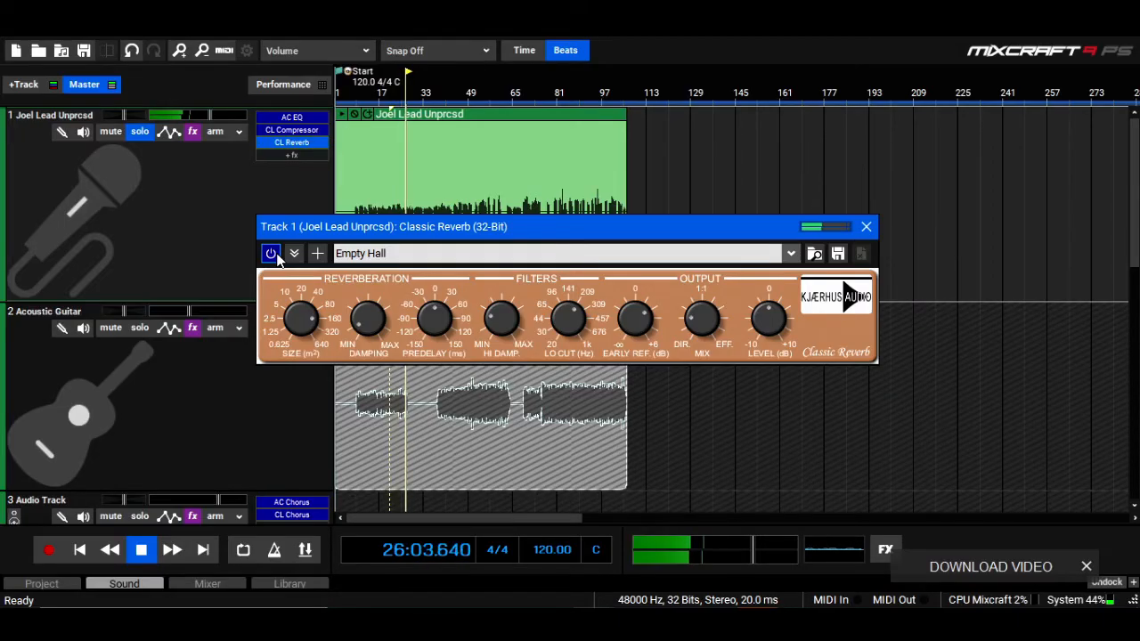
{"action": "key", "text": "space"}
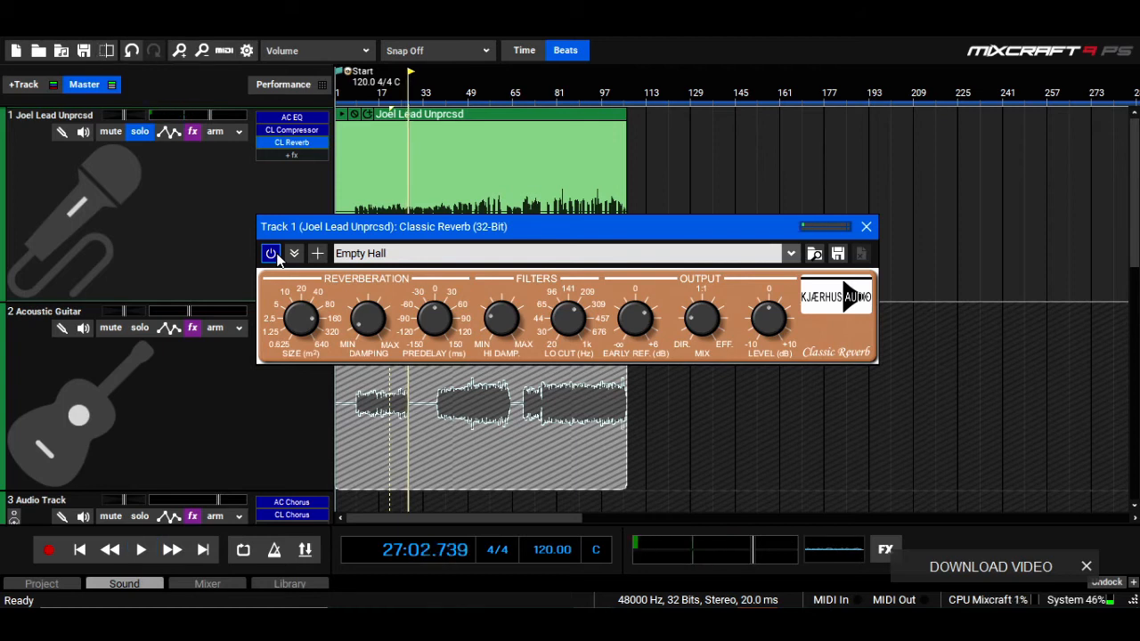
Unsolo the lead vocal and play it together with the other tracks from about bar 13
{"action": "left_click", "coordinate": [369, 88]}
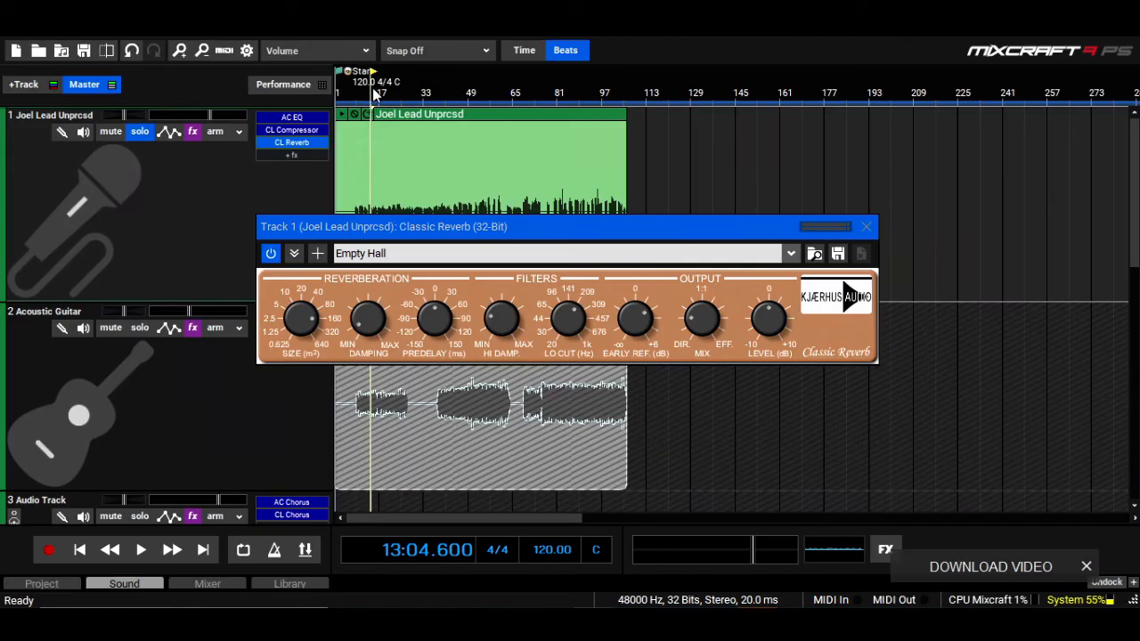
{"action": "left_click", "coordinate": [139, 140]}
{"action": "key", "text": "space"}
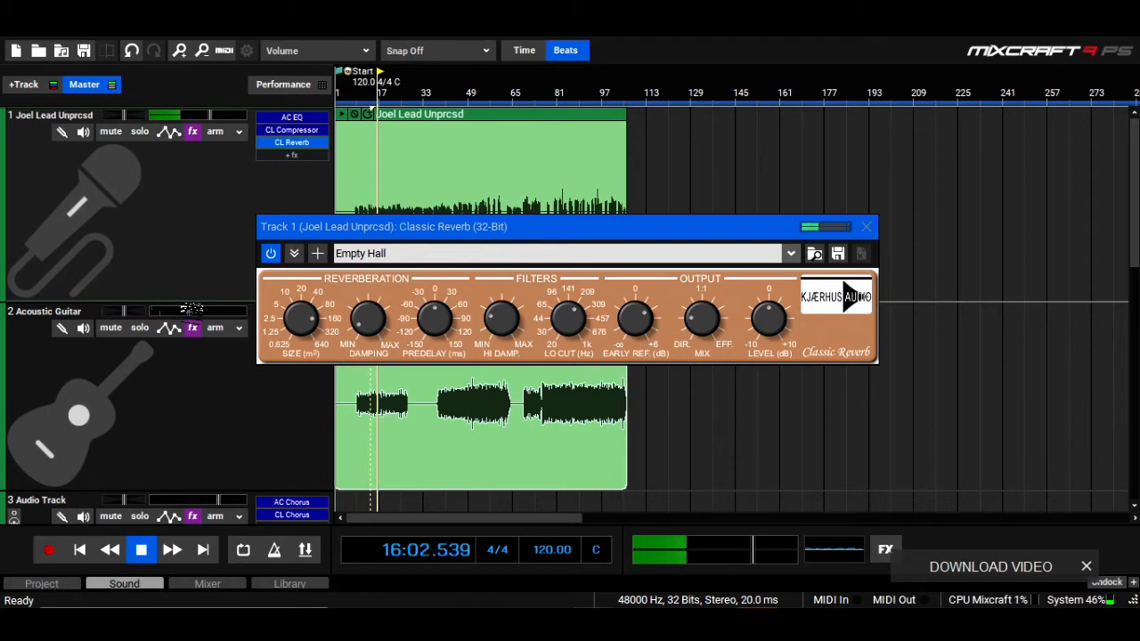
Compare the full mix with the vocal's Classic Reverb bypassed and enabled, and stop playback
{"action": "mouse_move", "coordinate": [191, 310]}
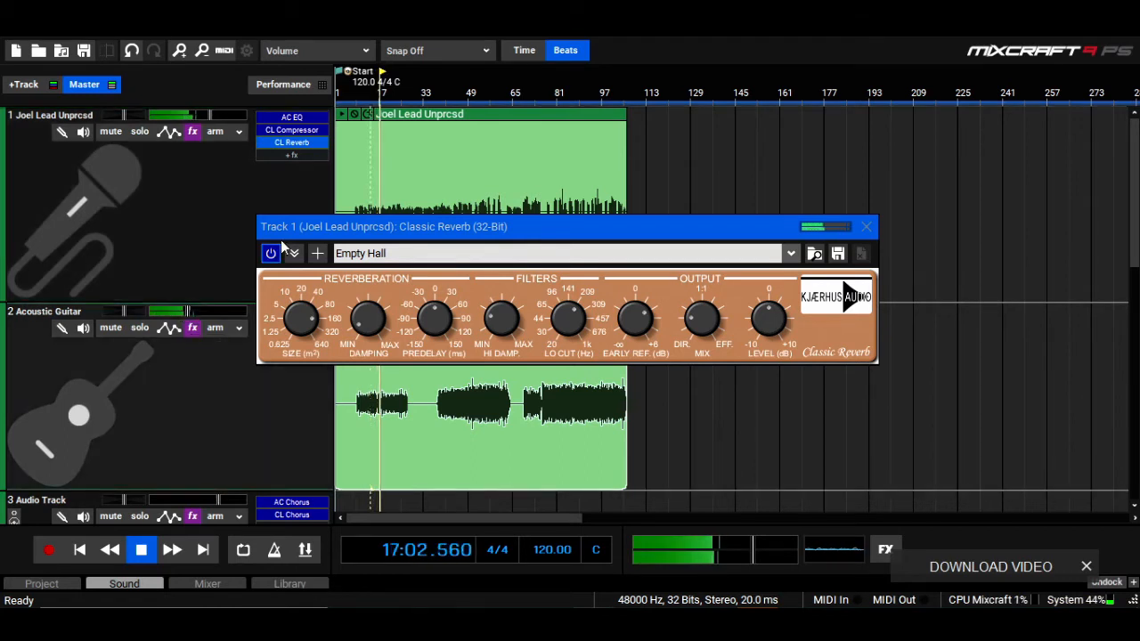
{"action": "left_click", "coordinate": [271, 253]}
{"action": "left_click", "coordinate": [272, 254]}
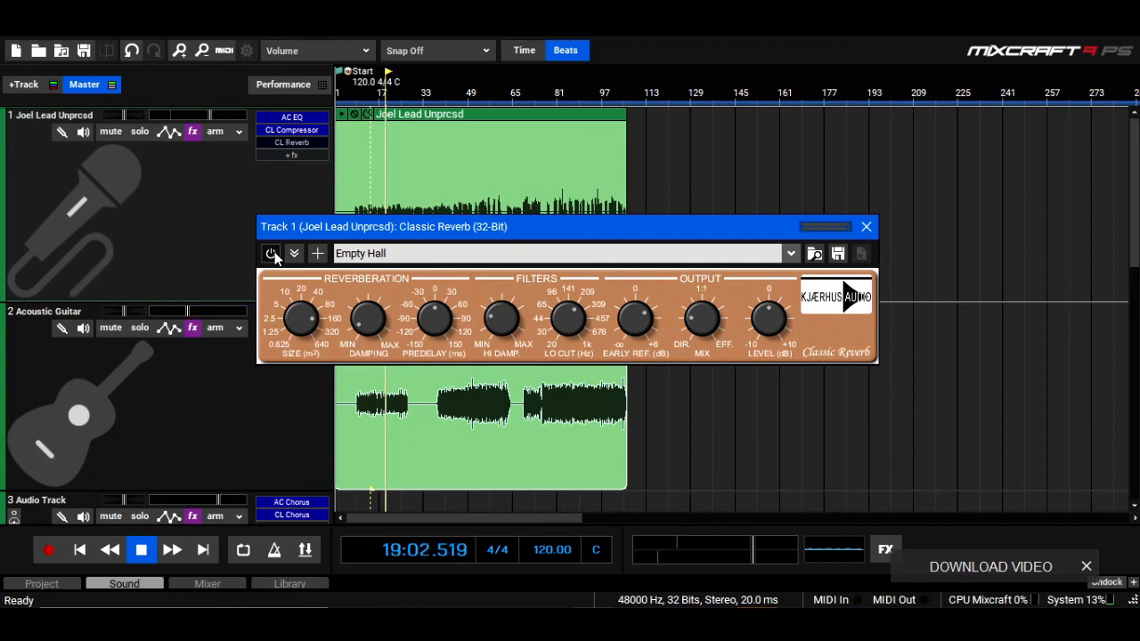
{"action": "left_click", "coordinate": [271, 254]}
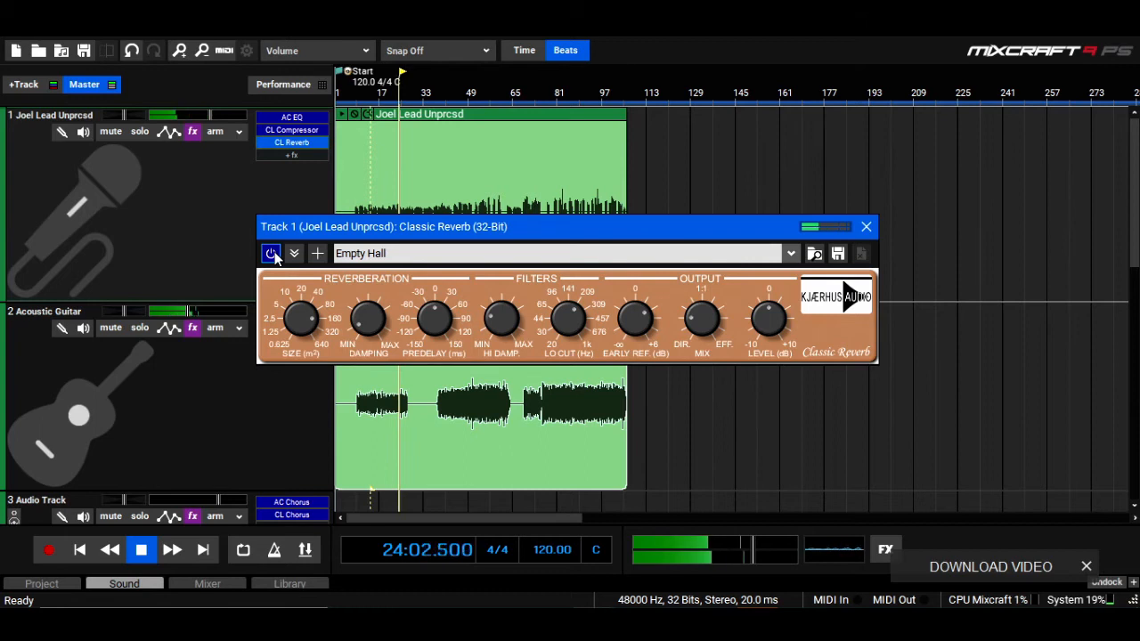
{"action": "left_click", "coordinate": [141, 550]}
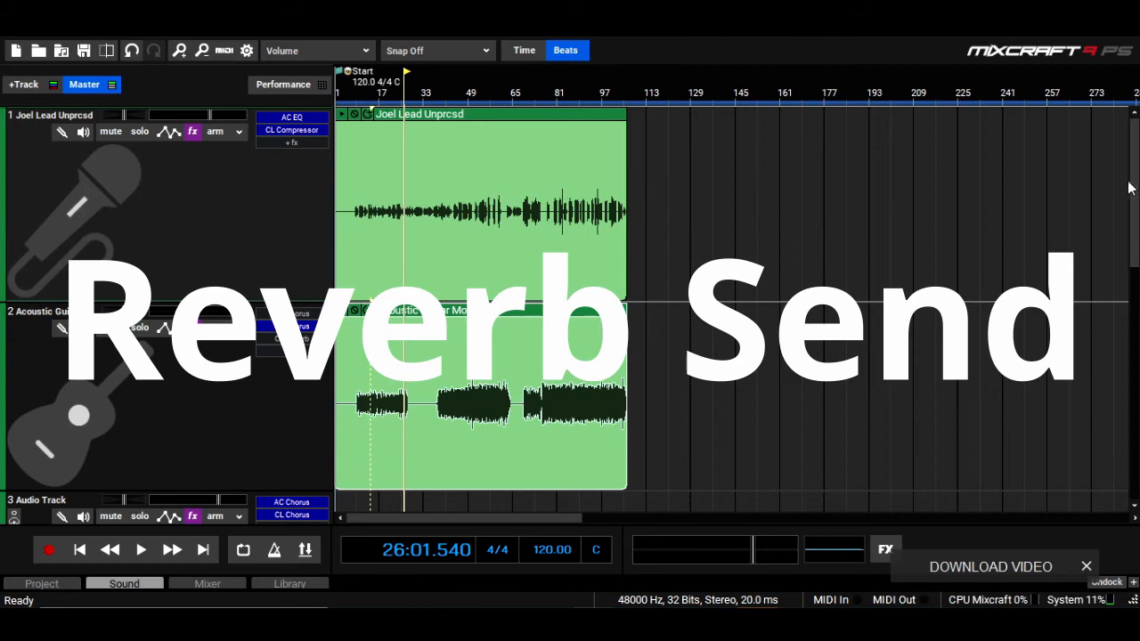
Add a send track to the project and name it Reverb
{"action": "mouse_move", "coordinate": [1134, 189]}
{"action": "left_mouse_down"}
{"action": "mouse_move", "coordinate": [1135, 221]}
{"action": "mouse_move", "coordinate": [1135, 189]}
{"action": "left_mouse_up"}
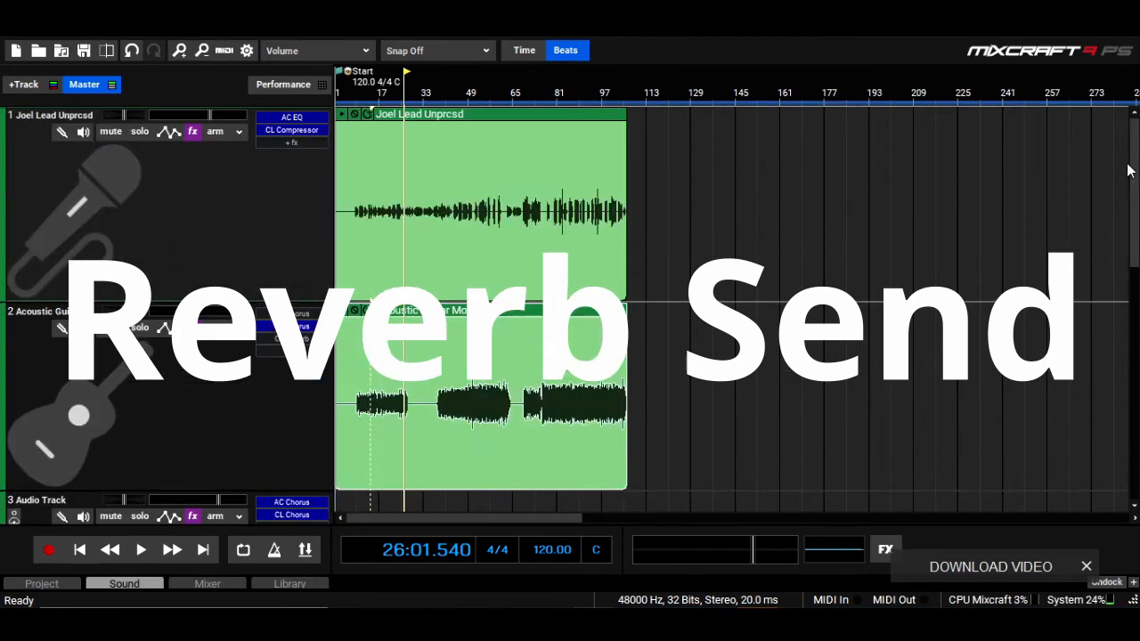
{"action": "left_click", "coordinate": [24, 84]}
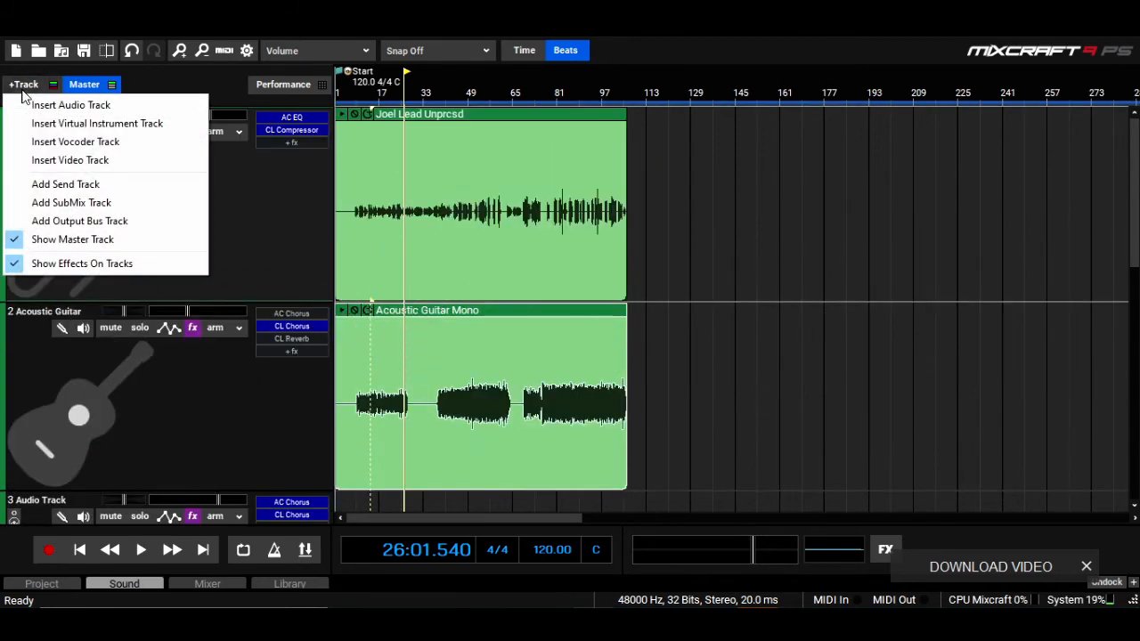
{"action": "left_click", "coordinate": [70, 185]}
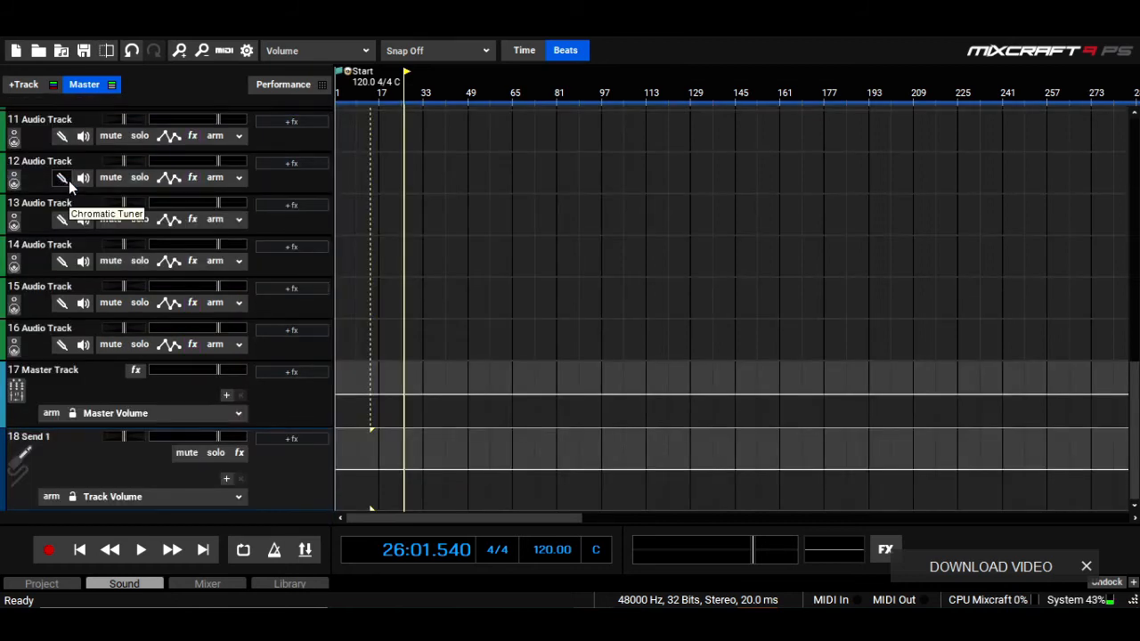
{"action": "double_click", "coordinate": [65, 443]}
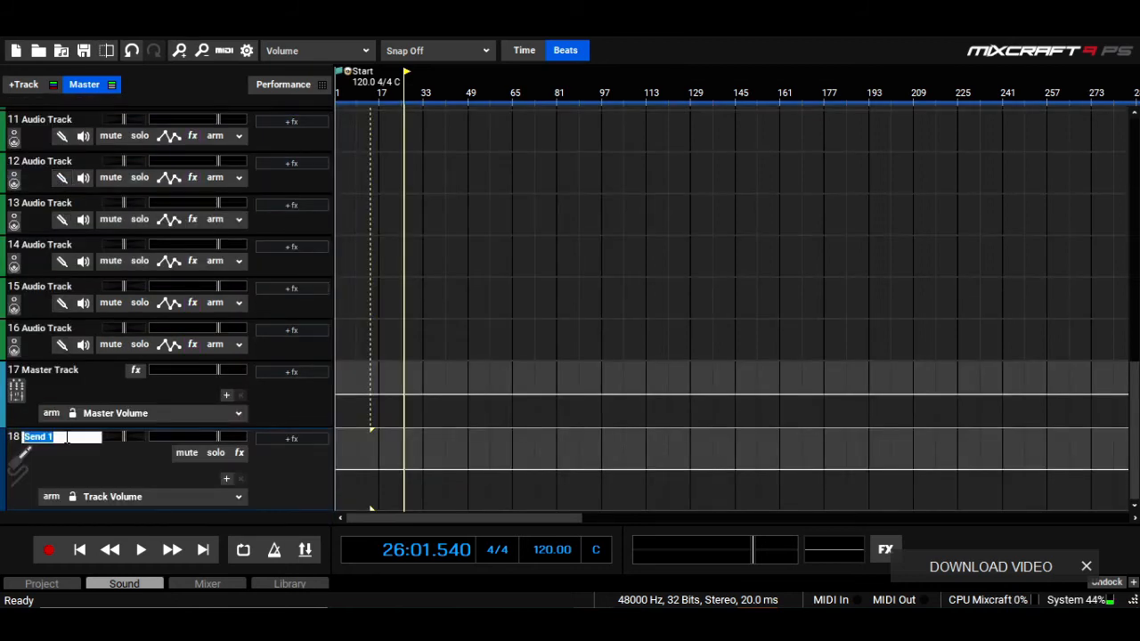
{"action": "type", "text": "Reverb"}
{"action": "key", "text": "Return"}
Insert the Classic Reverb effect on the Reverb send track
{"action": "left_click", "coordinate": [241, 453]}
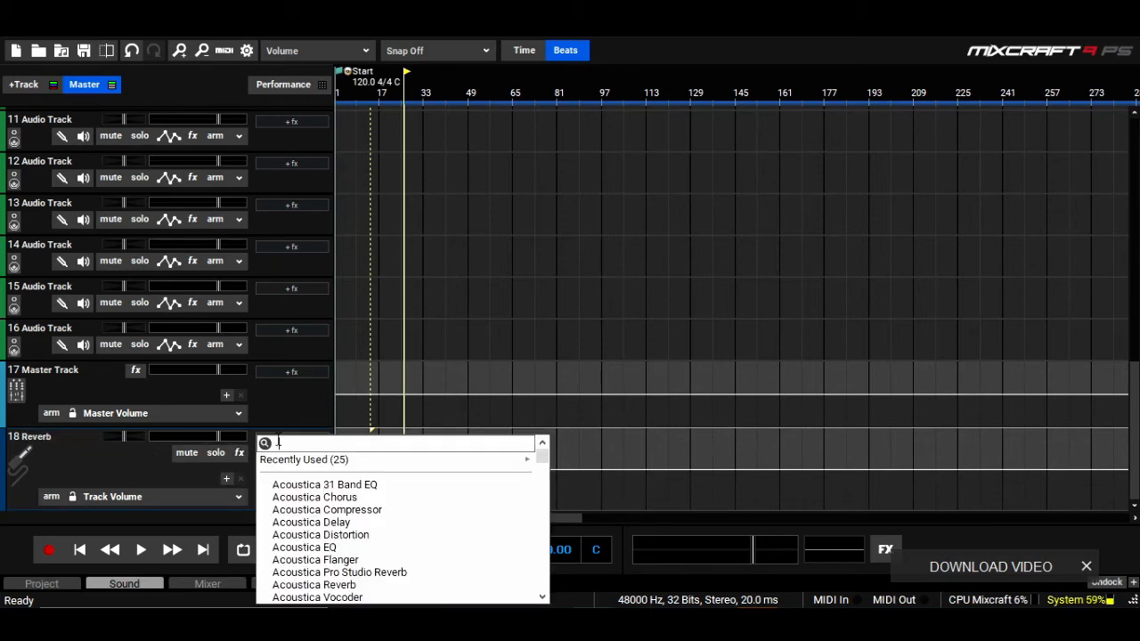
{"action": "left_click", "coordinate": [245, 454]}
{"action": "left_click", "coordinate": [244, 454]}
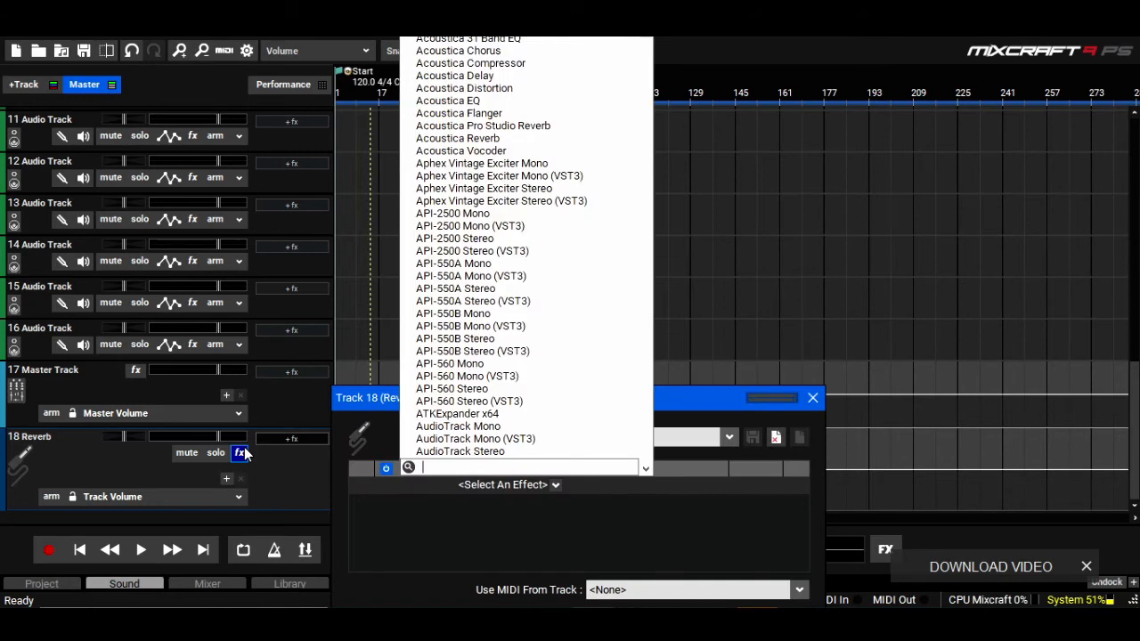
{"action": "type", "text": "class"}
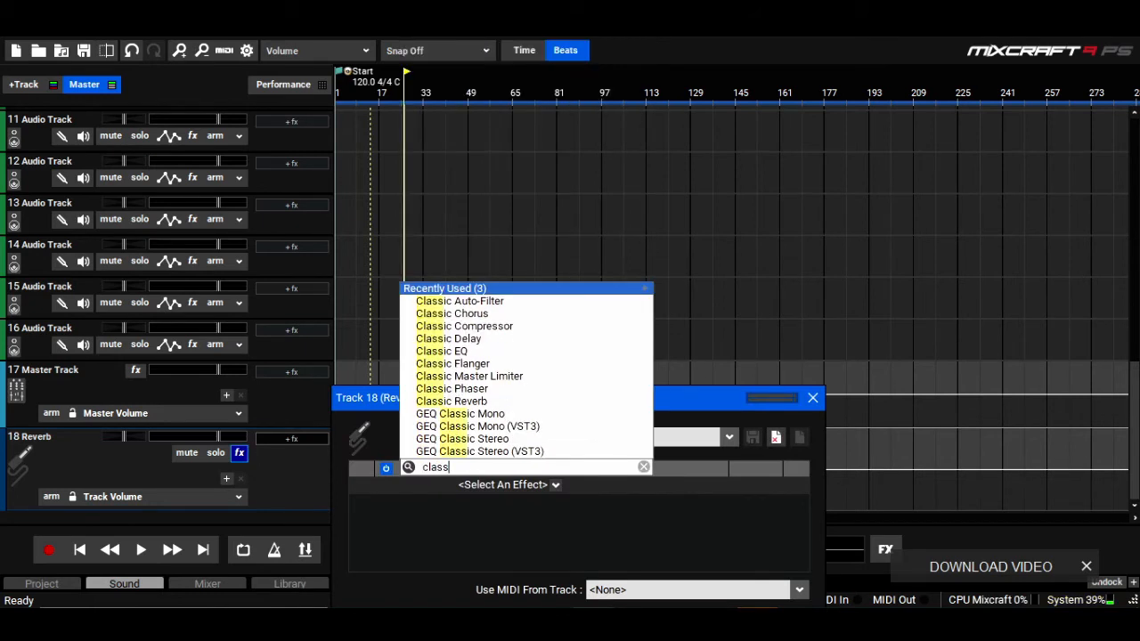
{"action": "left_click", "coordinate": [489, 402]}
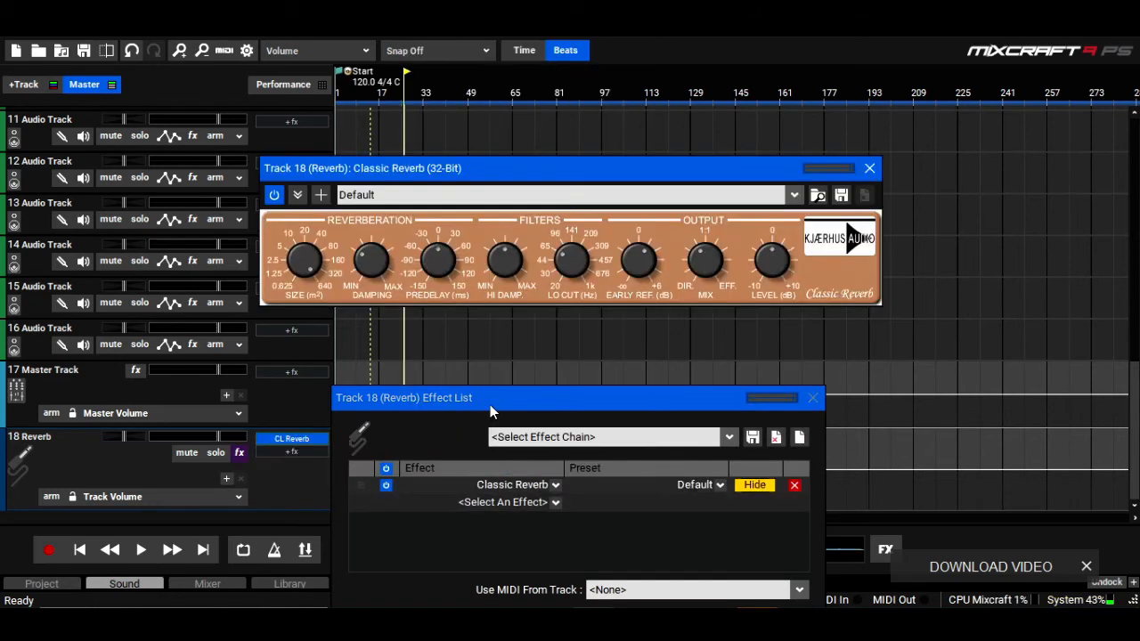
Load the Empty Hall preset in the send's Classic Reverb, turn Mix fully to the effect side, and close the effect windows
{"action": "left_click", "coordinate": [795, 195]}
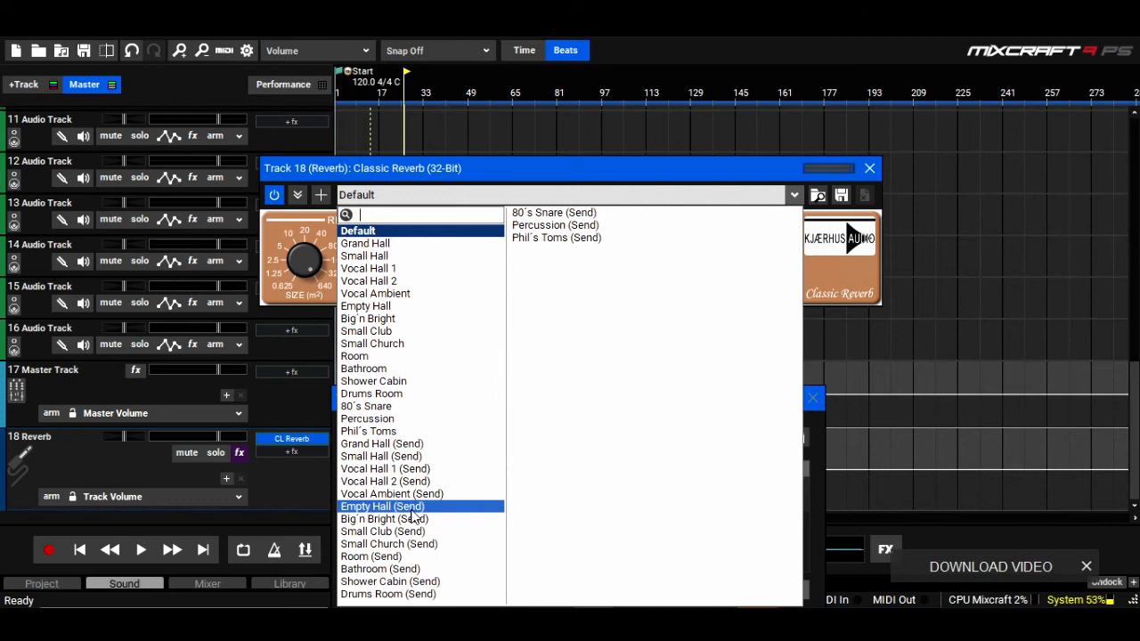
{"action": "left_click", "coordinate": [381, 307]}
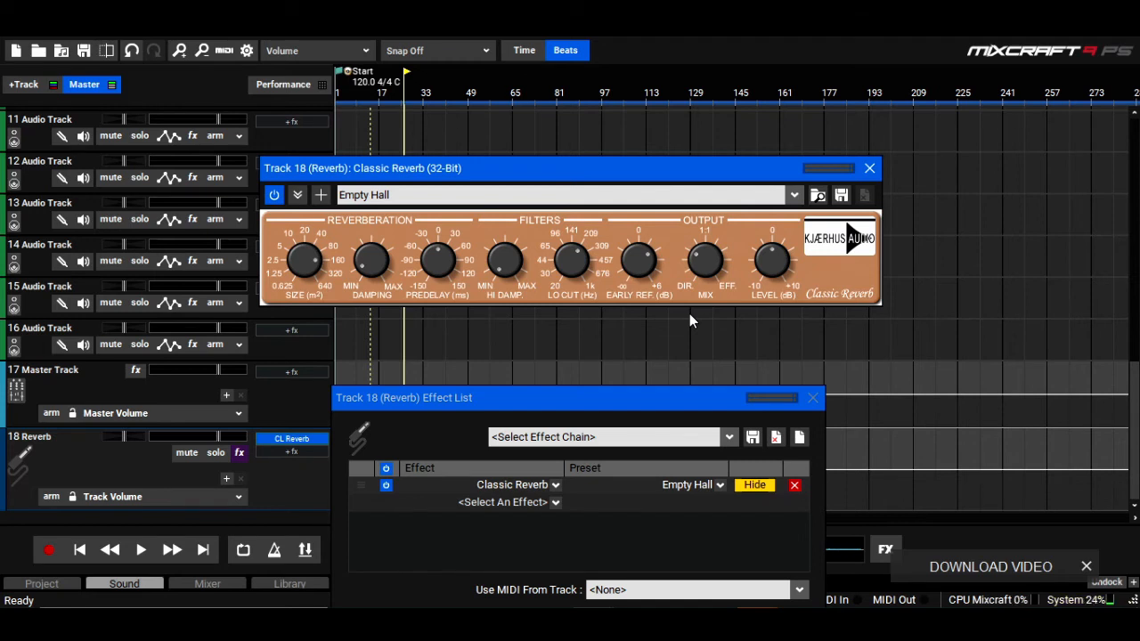
{"action": "left_click", "coordinate": [812, 397]}
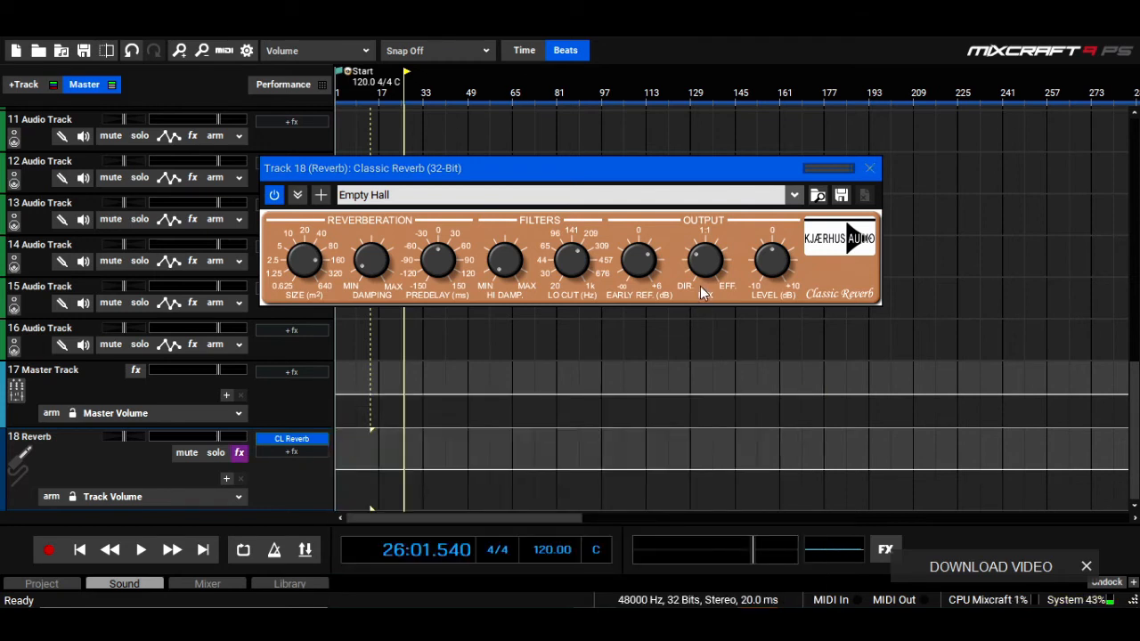
{"action": "left_click_drag", "start_coordinate": [703, 278], "coordinate": [714, 228]}
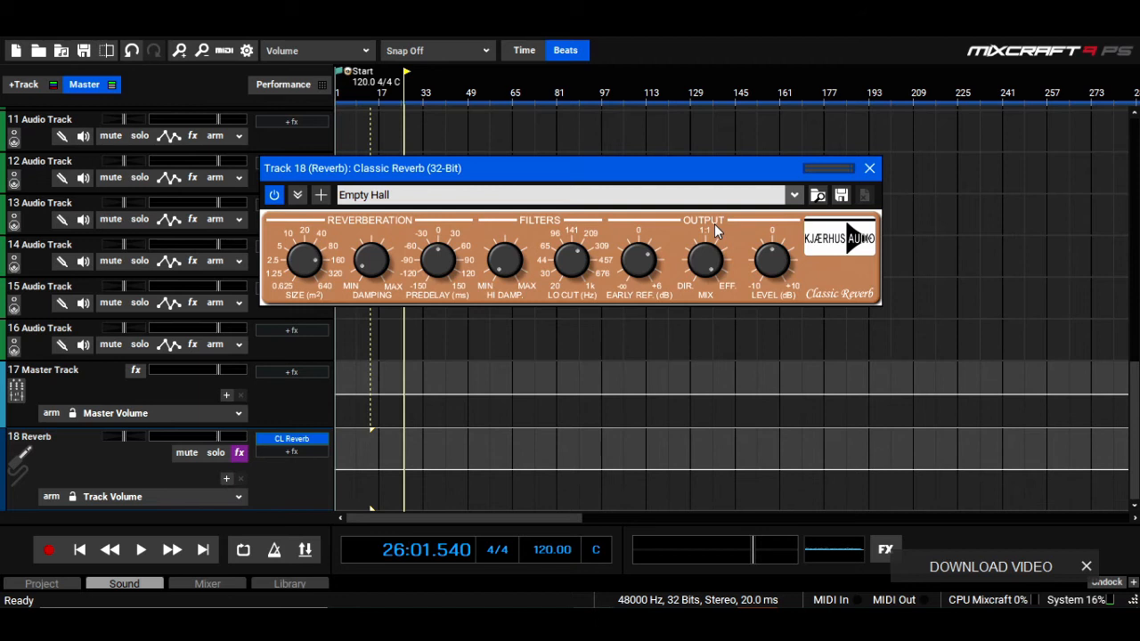
{"action": "left_click", "coordinate": [870, 171]}
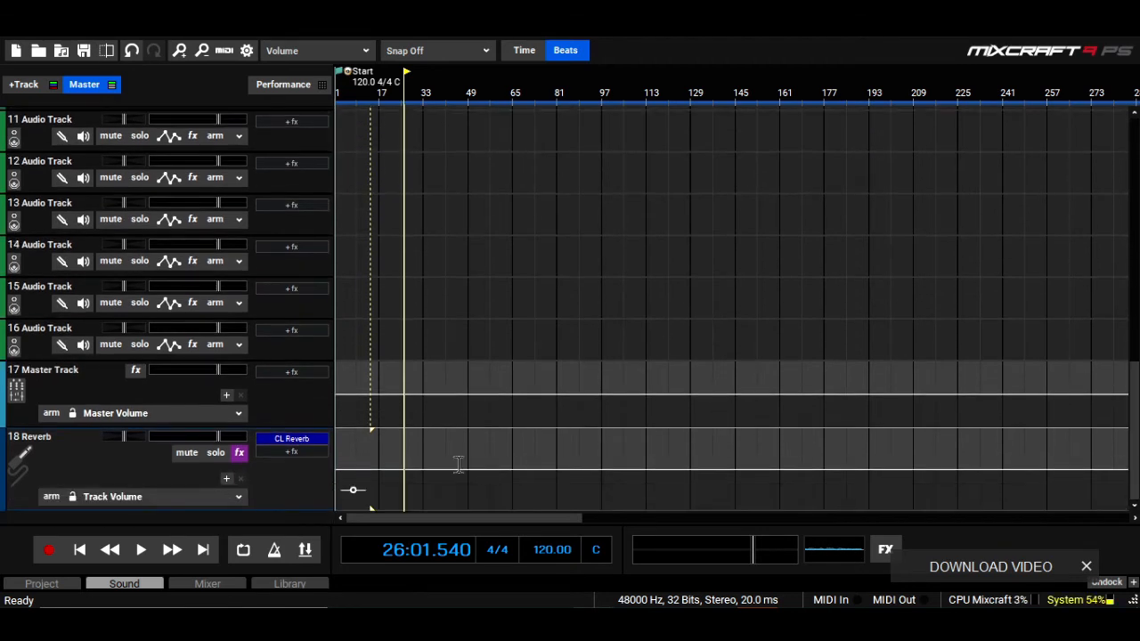
Show the lead vocal's automation lane and switch it to the (18) Reverb send
{"action": "left_click_drag", "start_coordinate": [1138, 419], "coordinate": [1137, 134]}
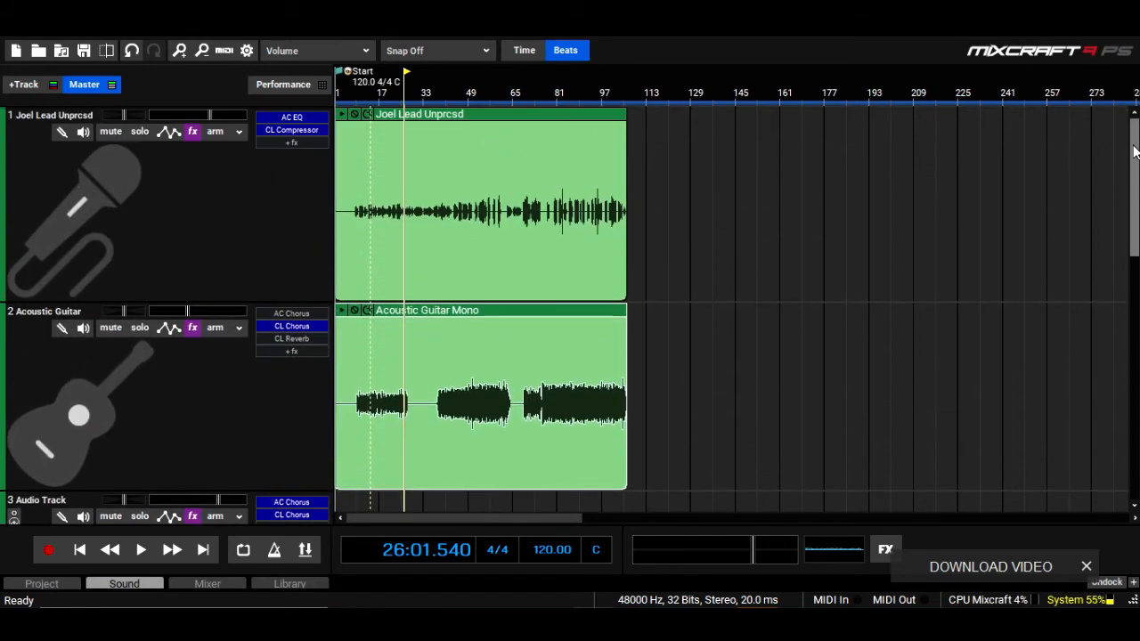
{"action": "left_click", "coordinate": [168, 131]}
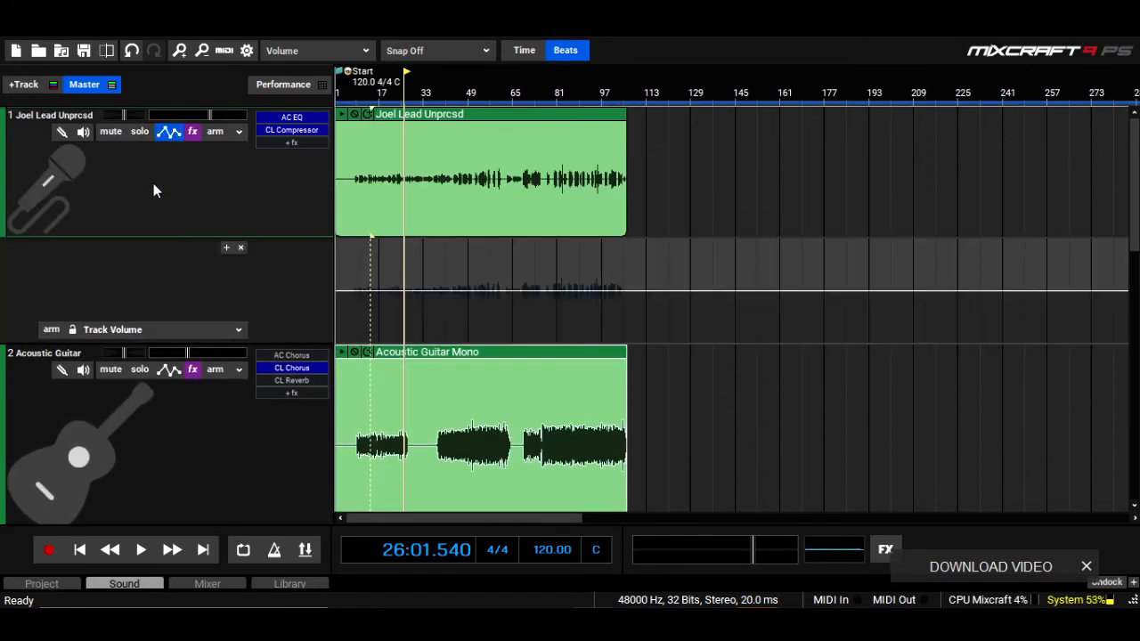
{"action": "left_click", "coordinate": [195, 331]}
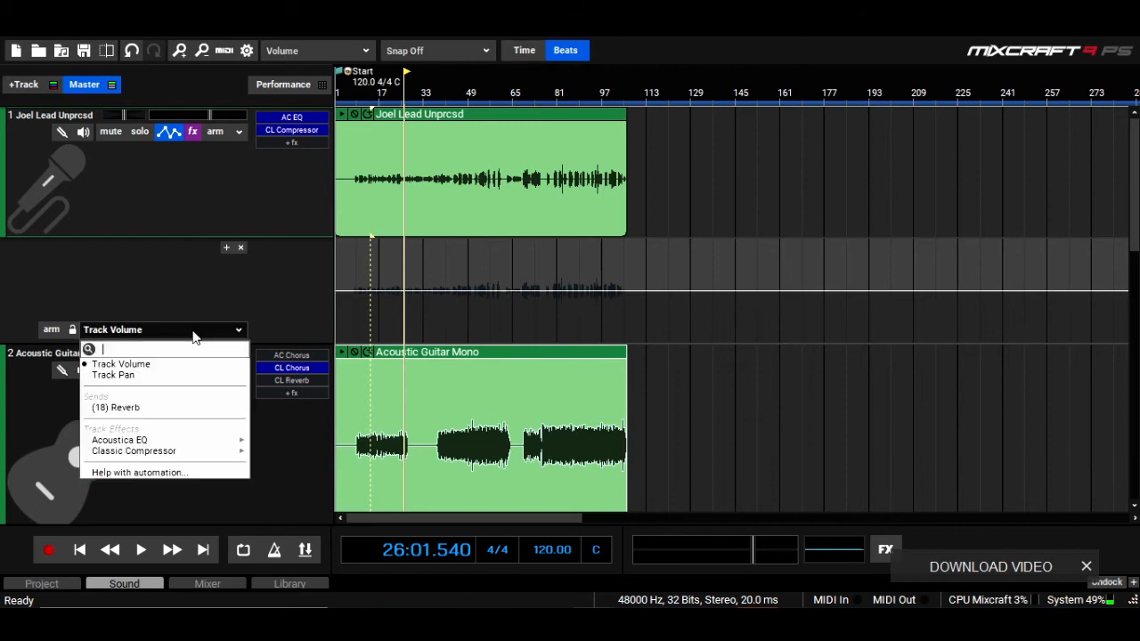
{"action": "left_click", "coordinate": [143, 408]}
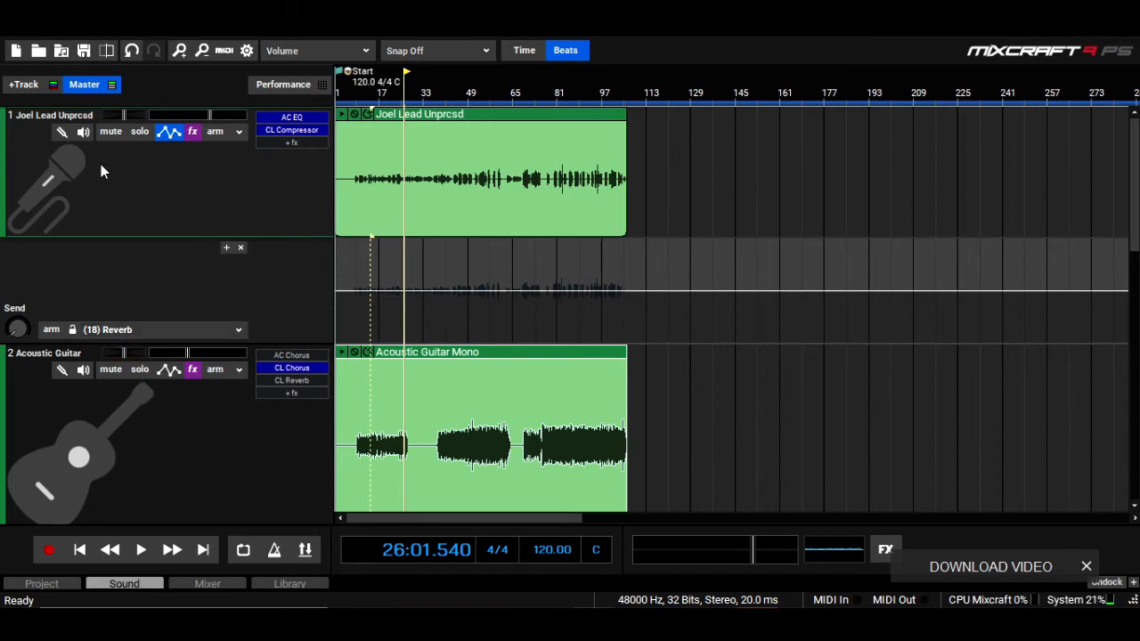
{"action": "left_click", "coordinate": [174, 131]}
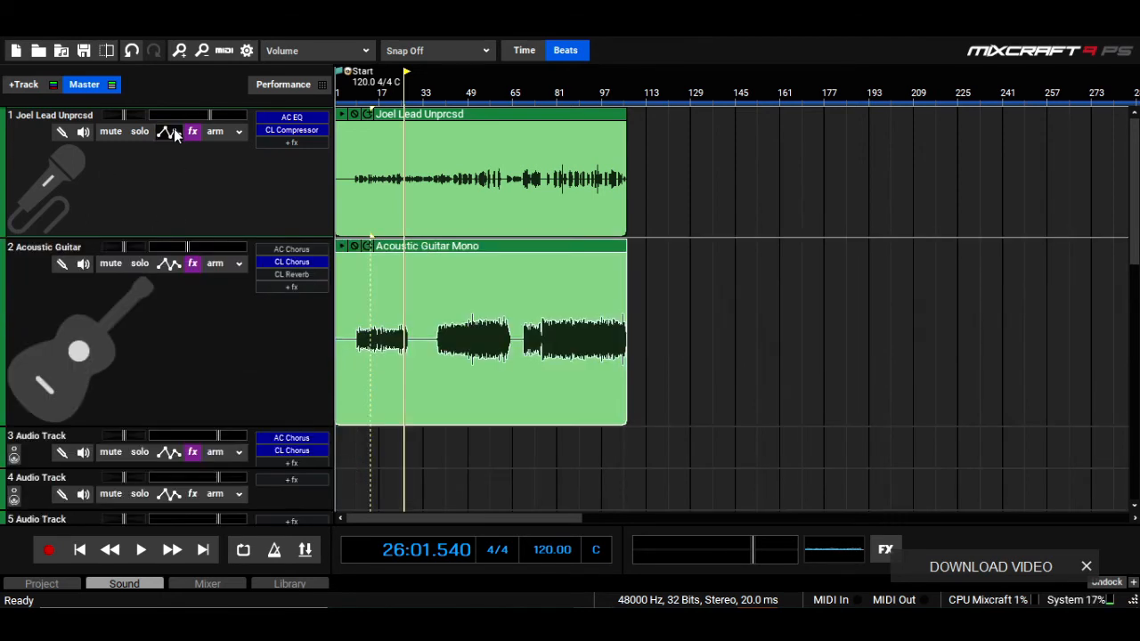
{"action": "left_click", "coordinate": [173, 131]}
Solo the lead vocal, play it from about bar 15, and raise its Reverb send to a low level
{"action": "left_click", "coordinate": [142, 134]}
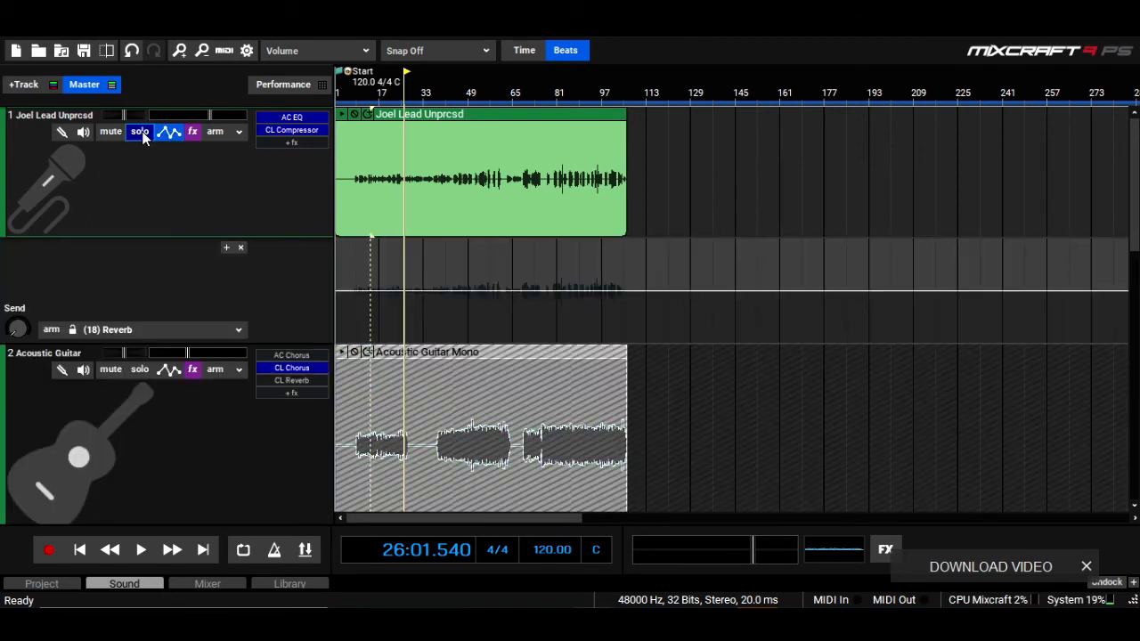
{"action": "left_click", "coordinate": [375, 89]}
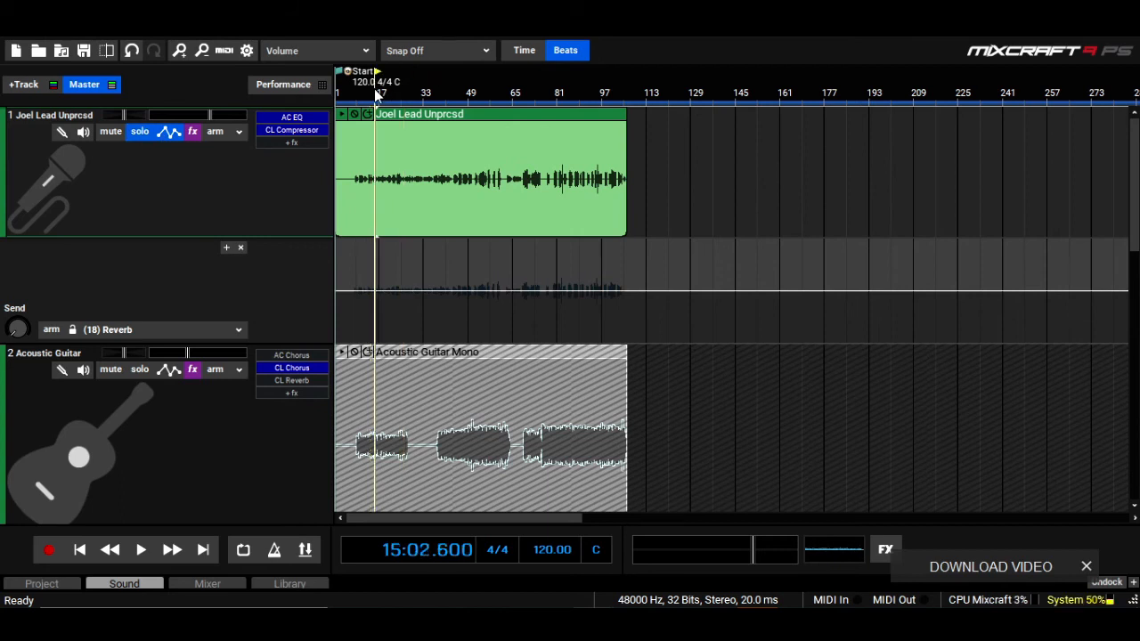
{"action": "key", "text": "space"}
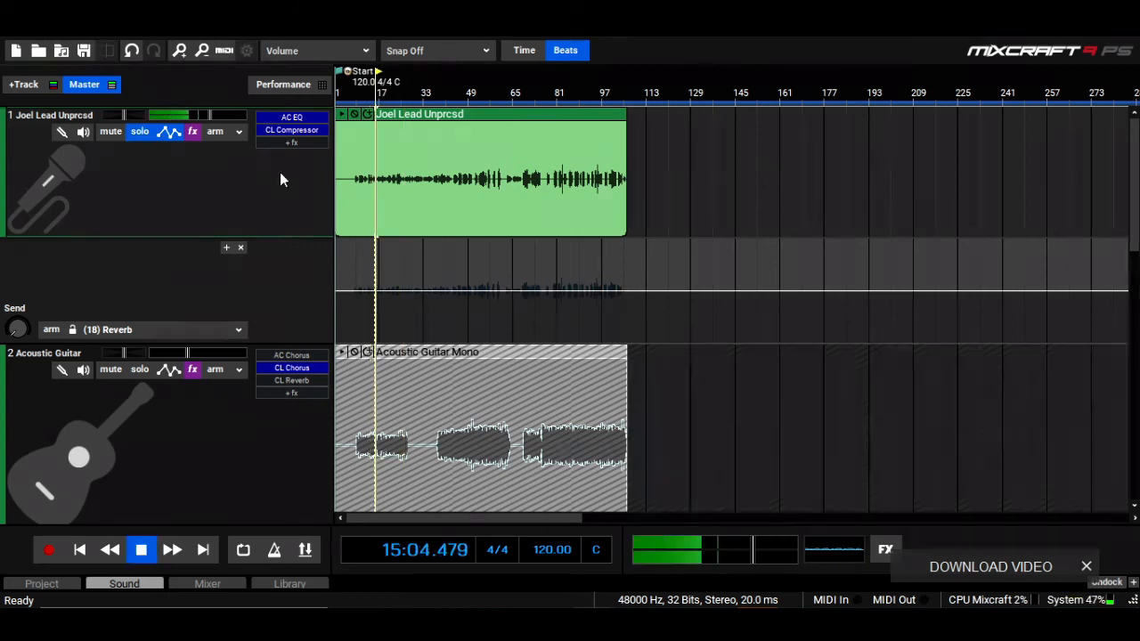
{"action": "mouse_move", "coordinate": [26, 328]}
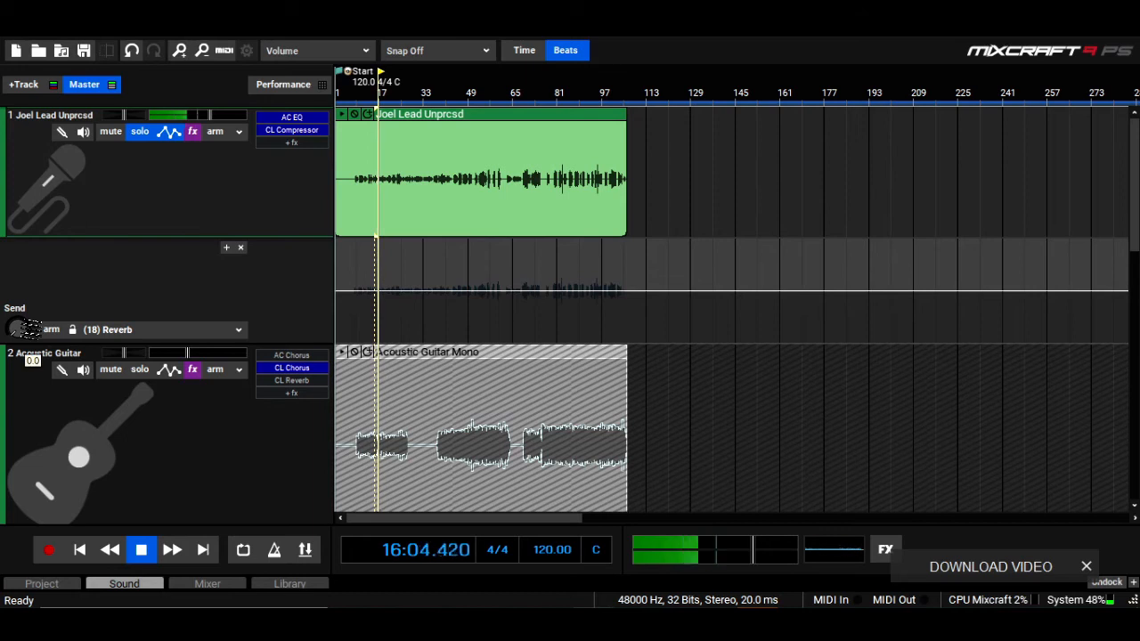
{"action": "mouse_move", "coordinate": [31, 328]}
{"action": "left_mouse_down"}
{"action": "mouse_move", "coordinate": [19, 323]}
{"action": "mouse_move", "coordinate": [25, 294]}
{"action": "mouse_move", "coordinate": [34, 270]}
{"action": "mouse_move", "coordinate": [49, 286]}
{"action": "mouse_move", "coordinate": [52, 257]}
{"action": "mouse_move", "coordinate": [23, 331]}
{"action": "left_mouse_up"}
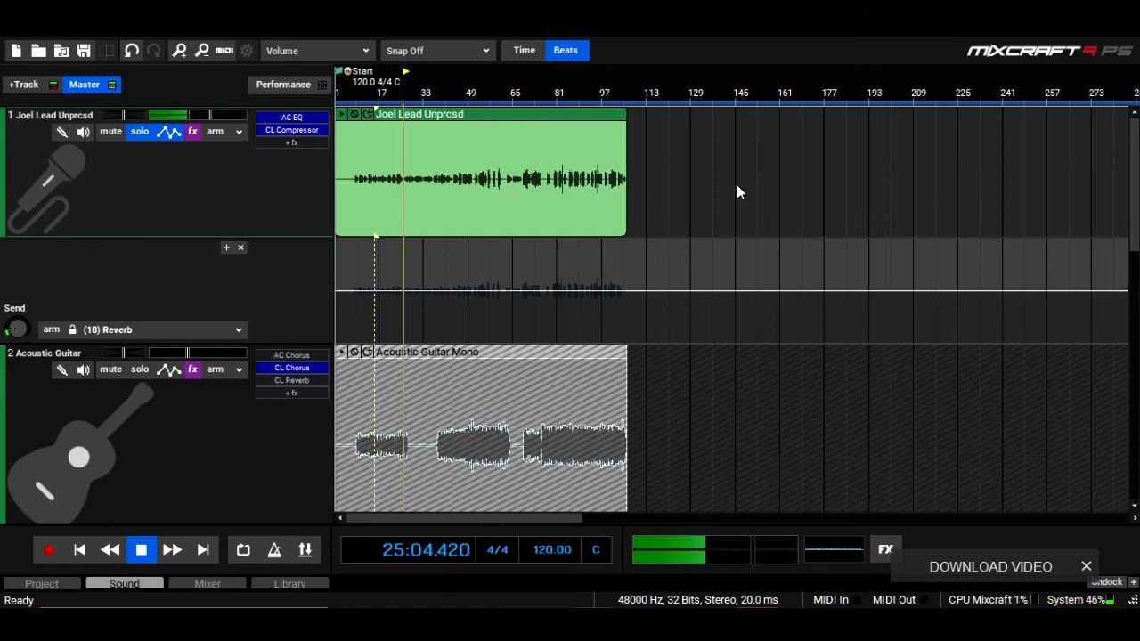
While the vocal plays, raise Hi Damp to a low setting in the send's Classic Reverb, try the Damping control, and close the effect
{"action": "scroll", "coordinate": [352, 481], "scroll_direction": "down", "scroll_amount": 10}
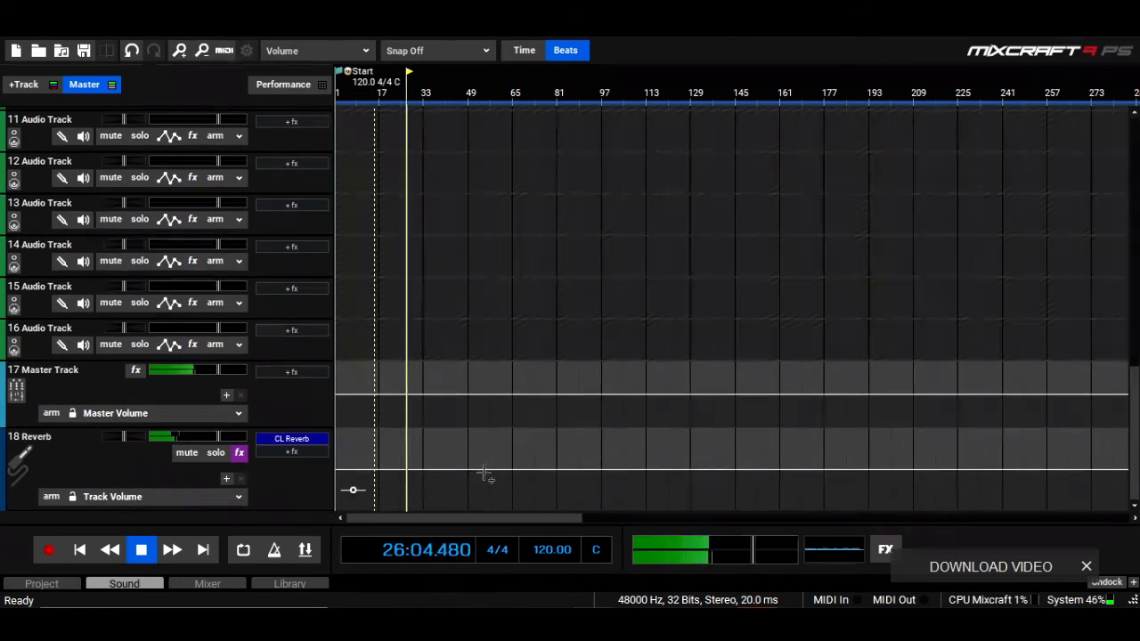
{"action": "left_click", "coordinate": [287, 445]}
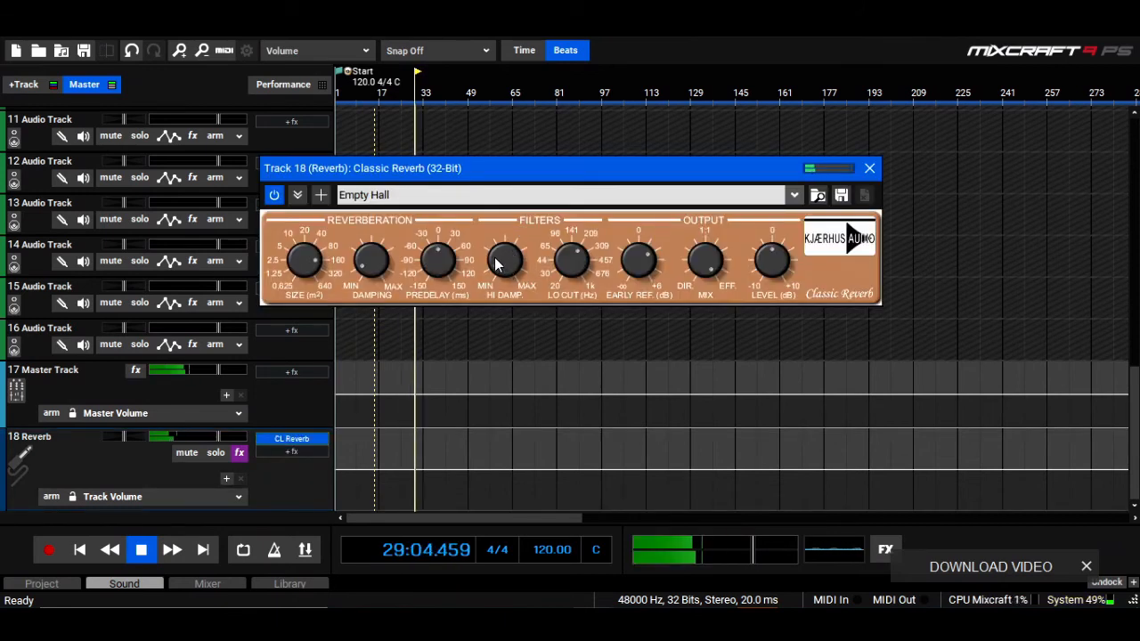
{"action": "left_click_drag", "start_coordinate": [495, 258], "coordinate": [496, 260]}
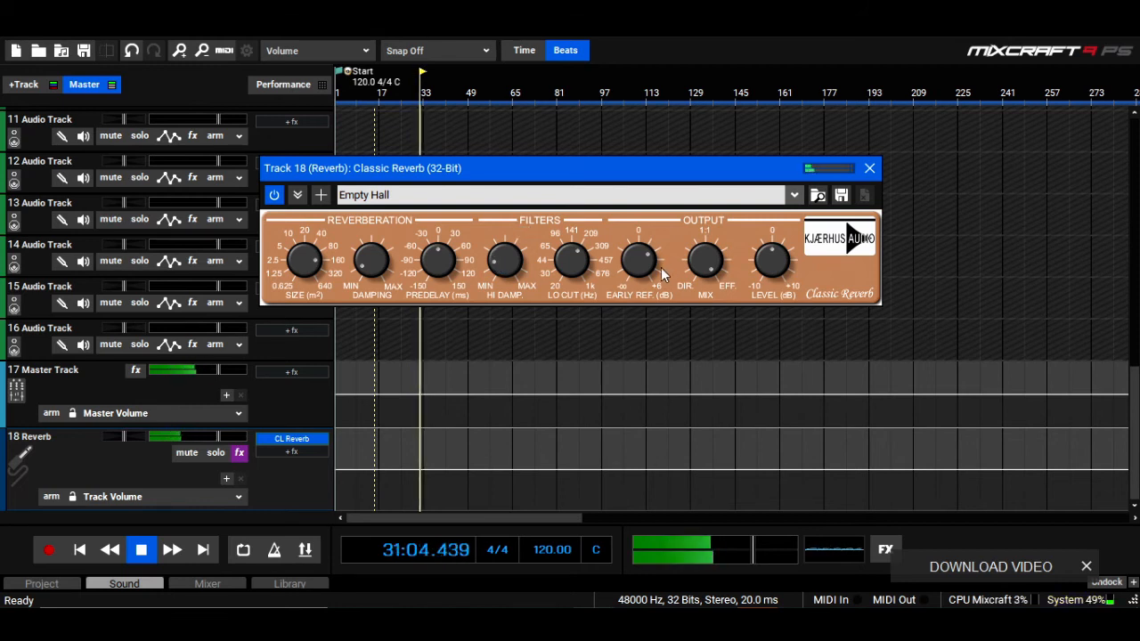
{"action": "left_click_drag", "start_coordinate": [496, 266], "coordinate": [499, 269]}
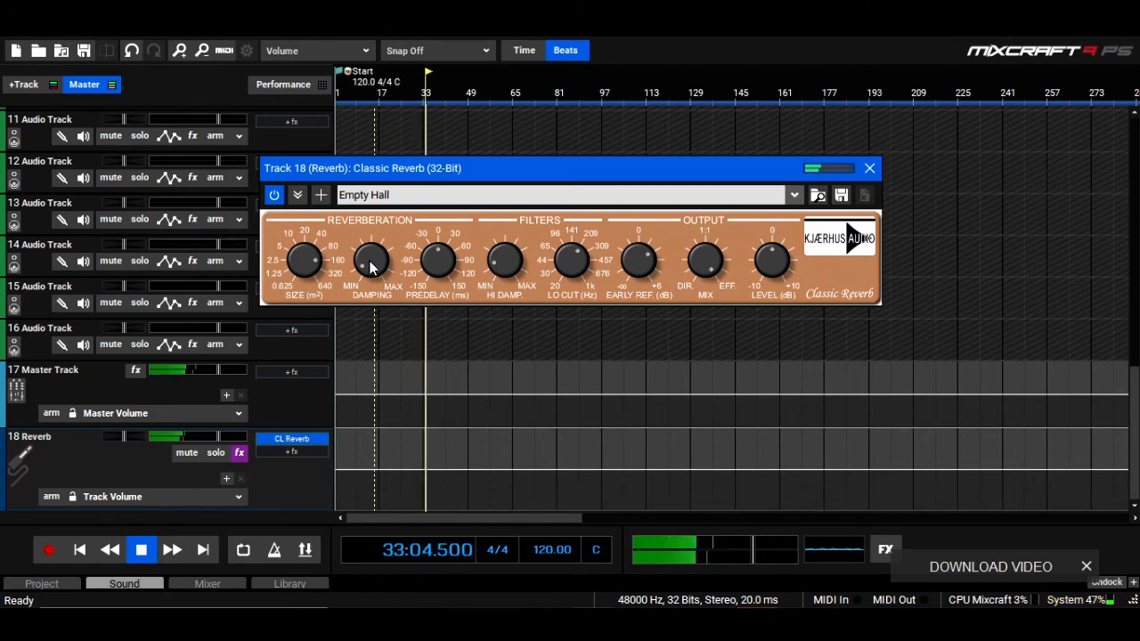
{"action": "left_click_drag", "start_coordinate": [370, 261], "coordinate": [366, 265]}
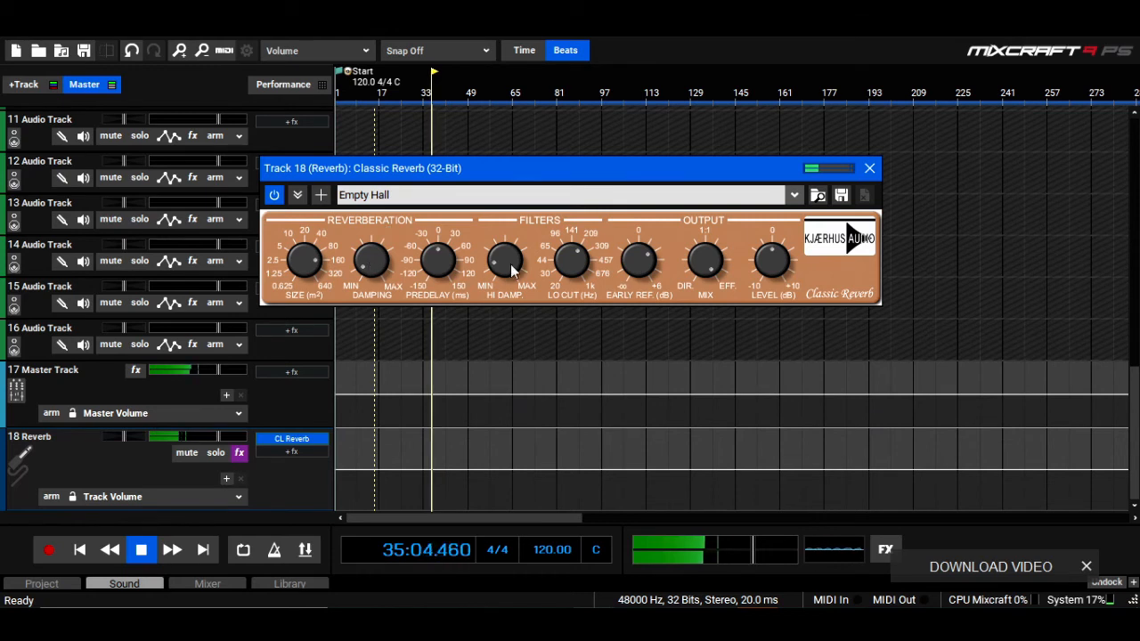
{"action": "left_click_drag", "start_coordinate": [502, 264], "coordinate": [498, 269]}
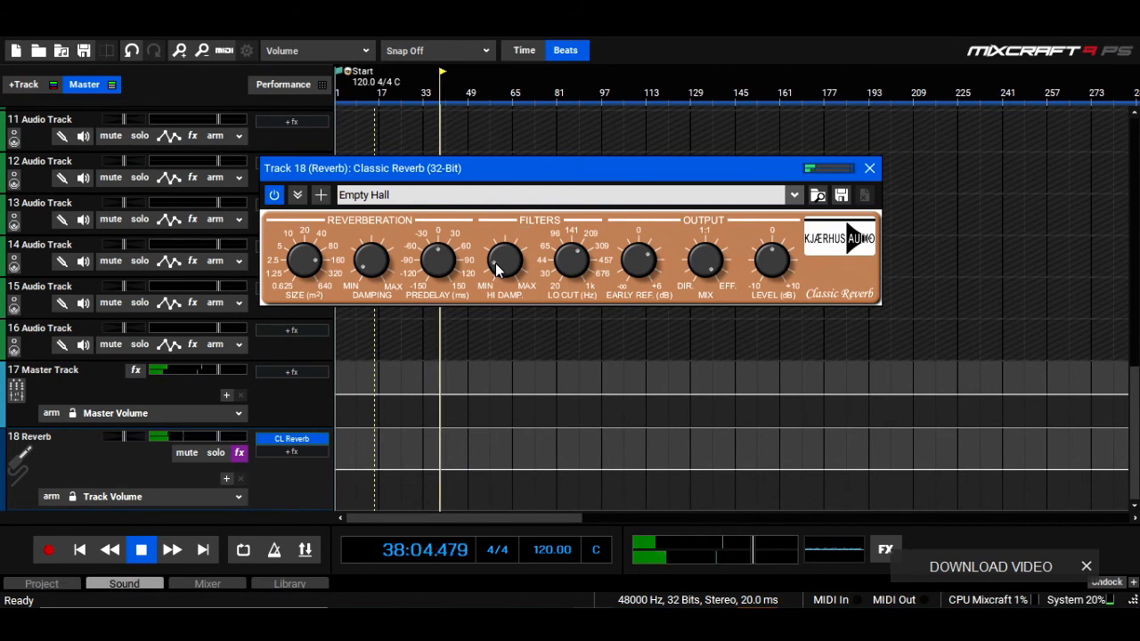
{"action": "left_click", "coordinate": [870, 168]}
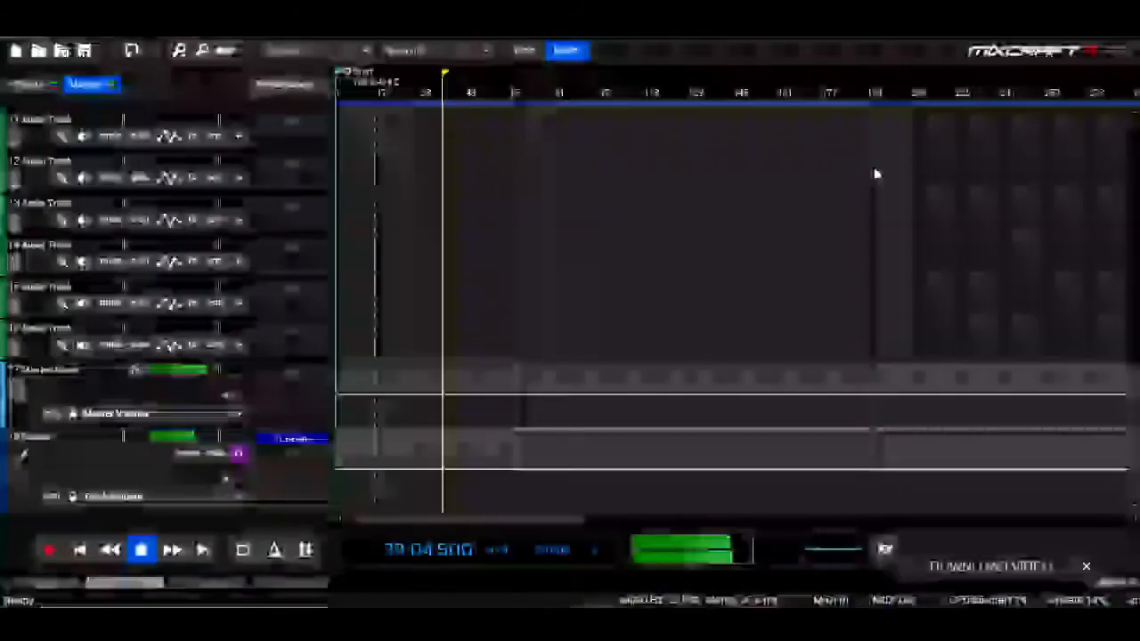
Hide the lead vocal's automation lane, play from about bar 17 with the vocal unsoloed to hear all tracks, and stop playback
{"action": "left_click_drag", "start_coordinate": [1132, 445], "coordinate": [1113, 204]}
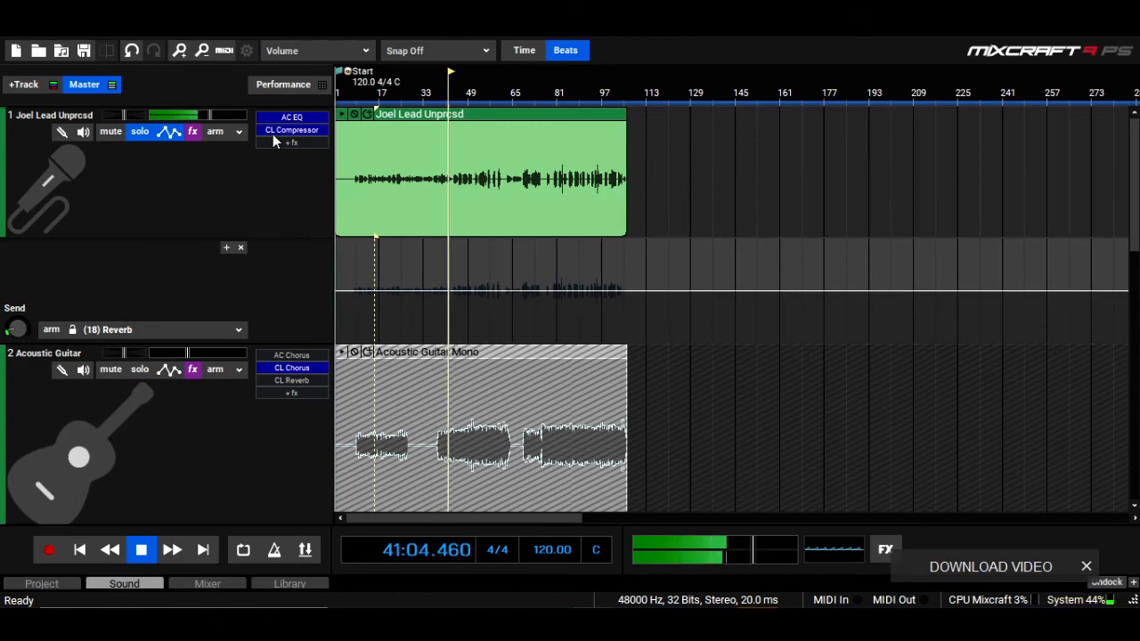
{"action": "left_click", "coordinate": [173, 133]}
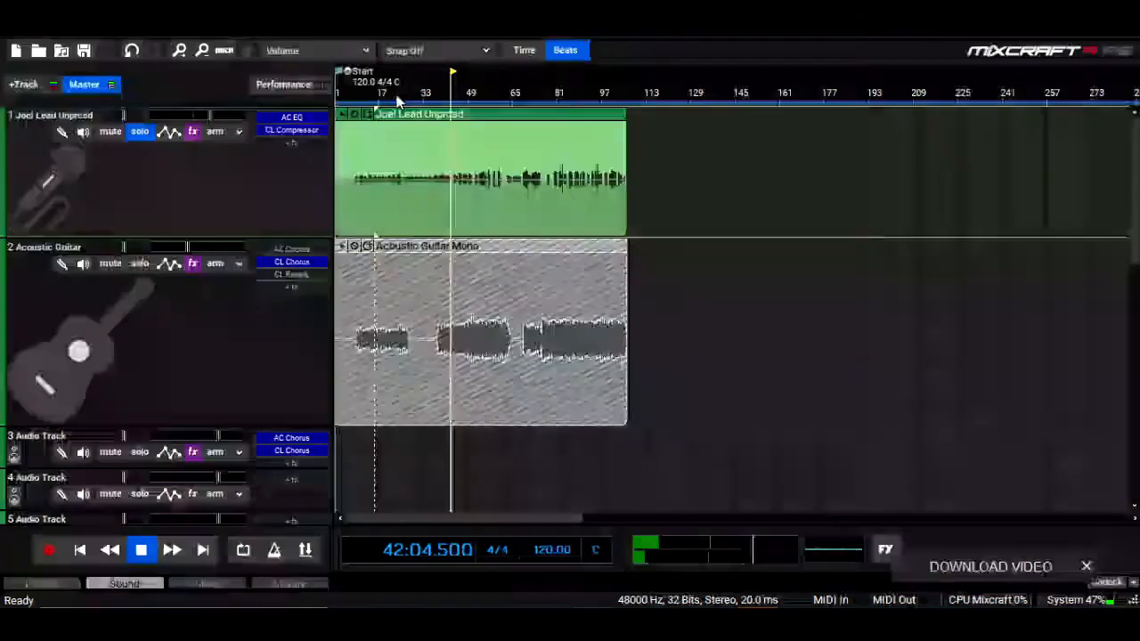
{"action": "left_click", "coordinate": [378, 88]}
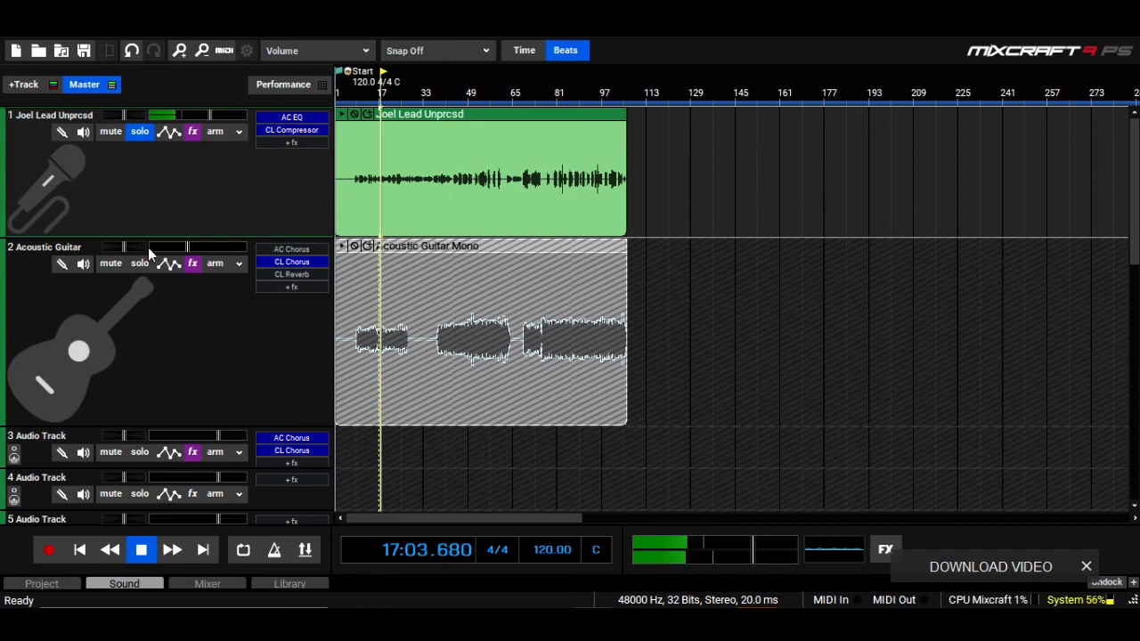
{"action": "left_click", "coordinate": [140, 132]}
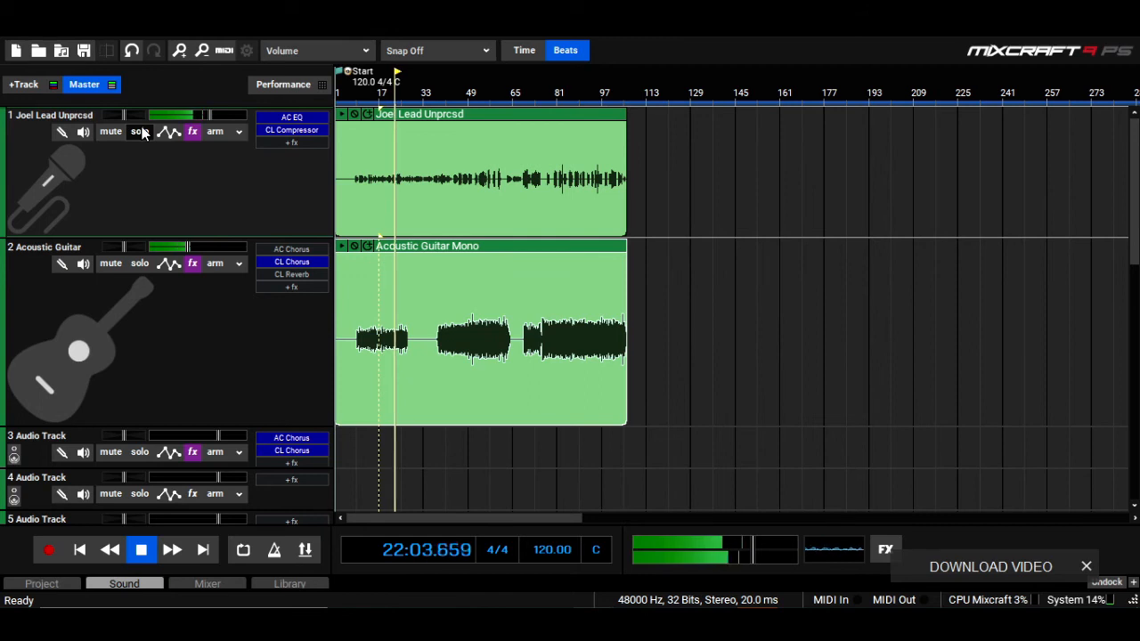
{"action": "key", "text": "space"}
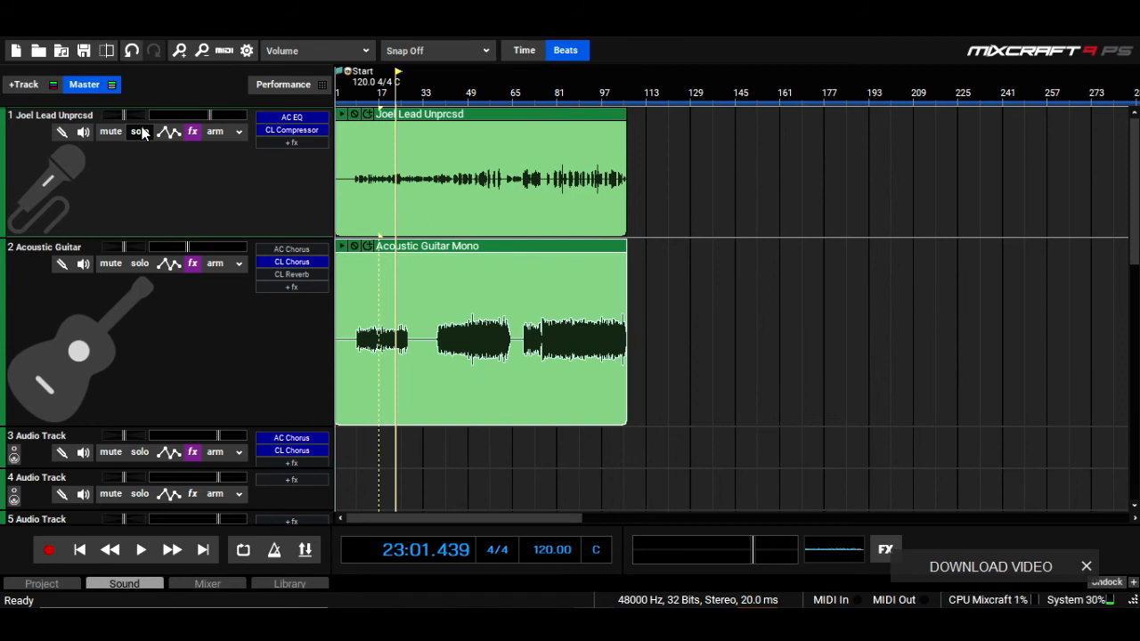
Add a second send track and name it Reverb Effect
{"action": "left_click", "coordinate": [23, 85]}
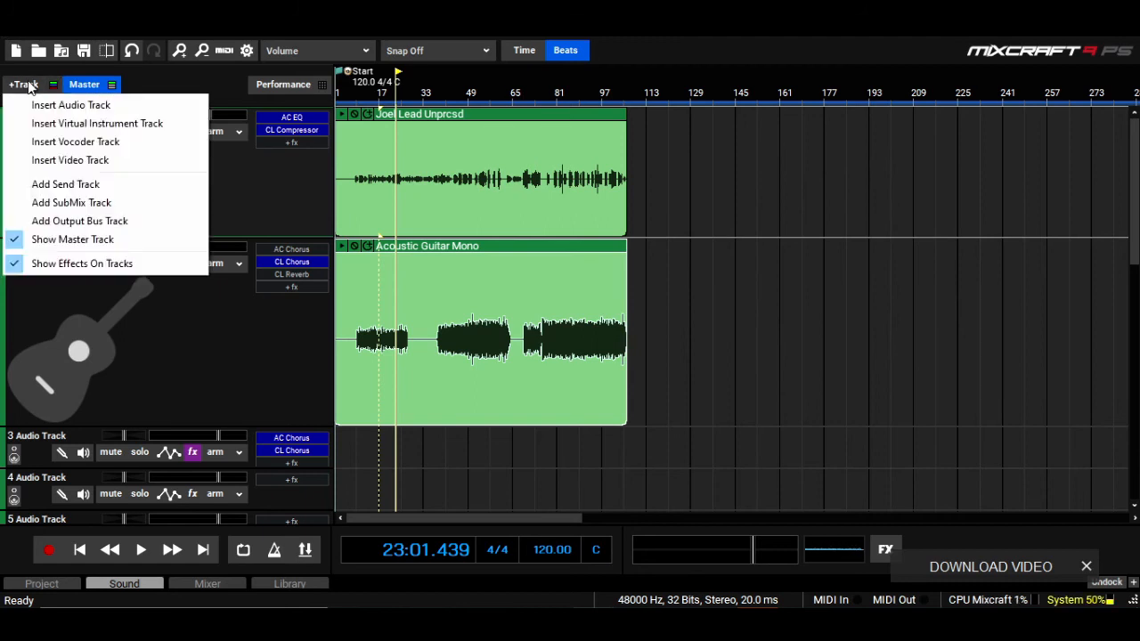
{"action": "left_click", "coordinate": [62, 185]}
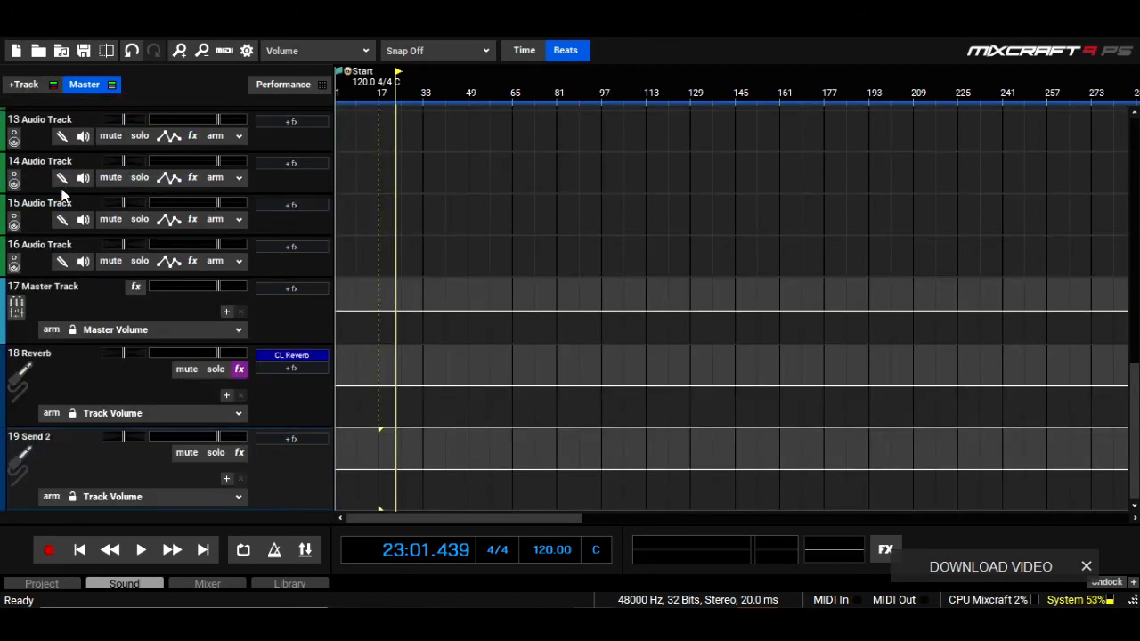
{"action": "double_click", "coordinate": [43, 437]}
{"action": "type", "text": "Re"}
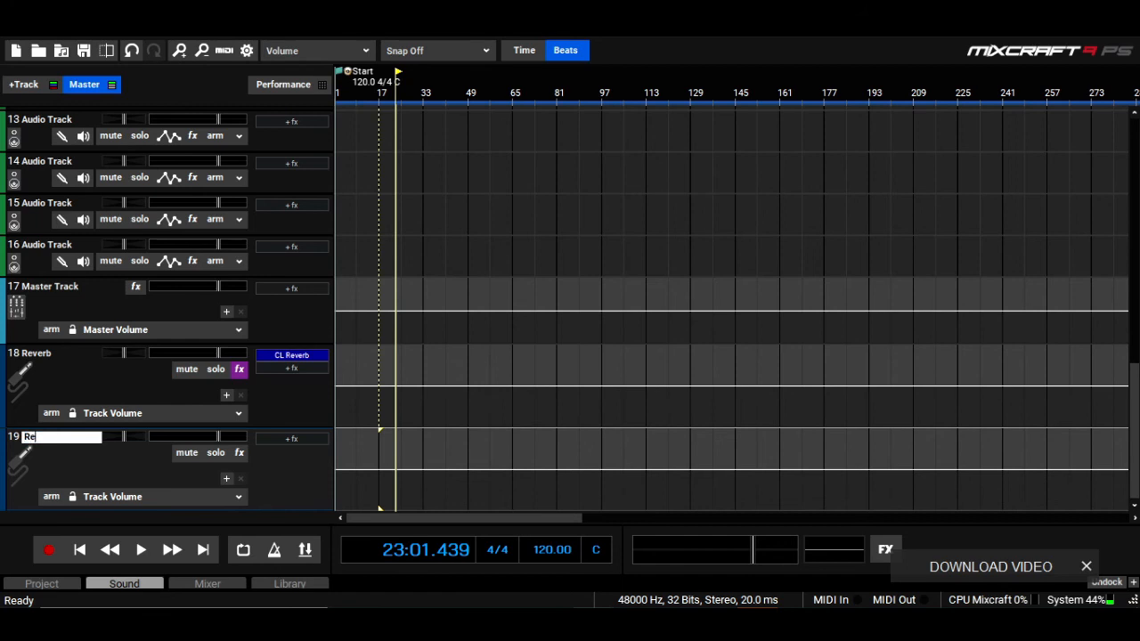
{"action": "type", "text": "ver"}
{"action": "key", "text": "Return"}
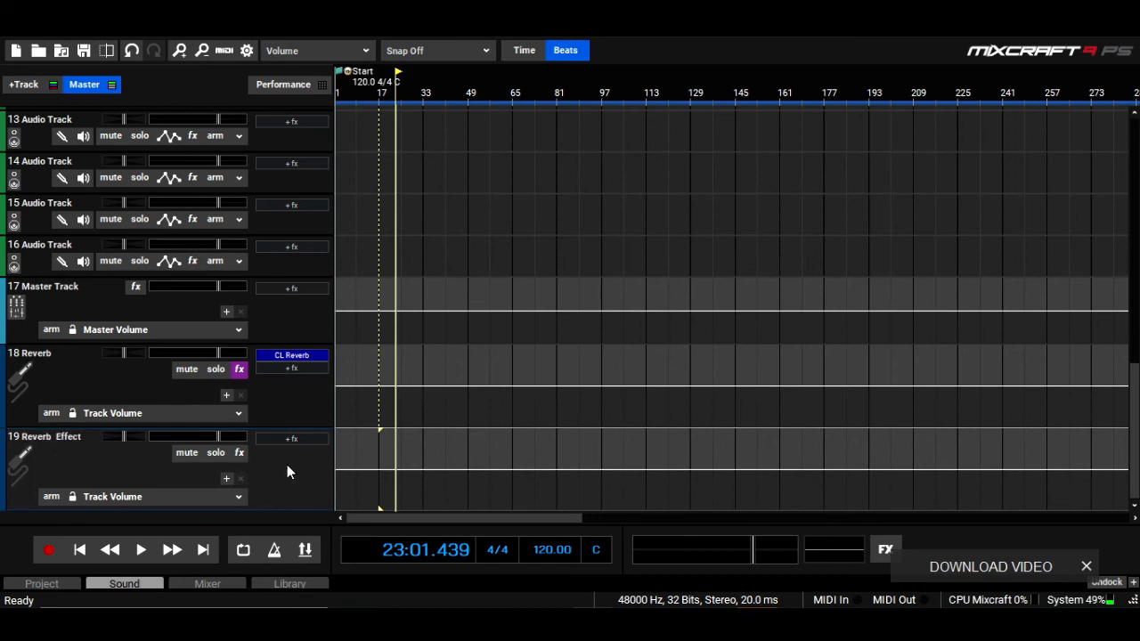
Add Classic Reverb to the Reverb Effect send track with the Big'n Bright (Send) preset, and close the effect windows
{"action": "left_click", "coordinate": [240, 453]}
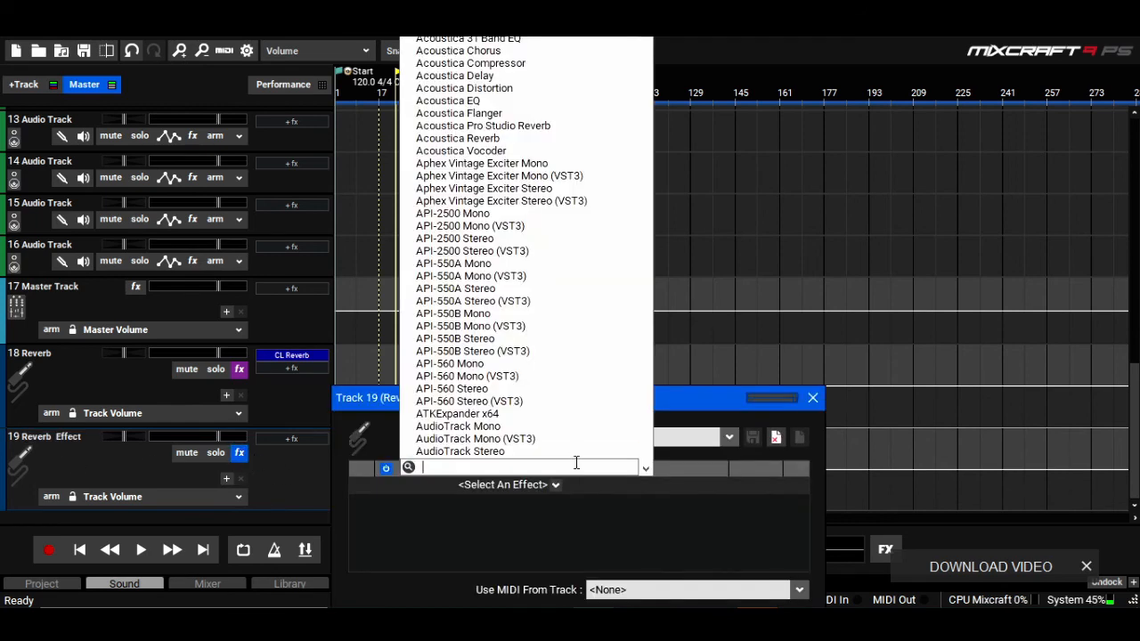
{"action": "type", "text": "class"}
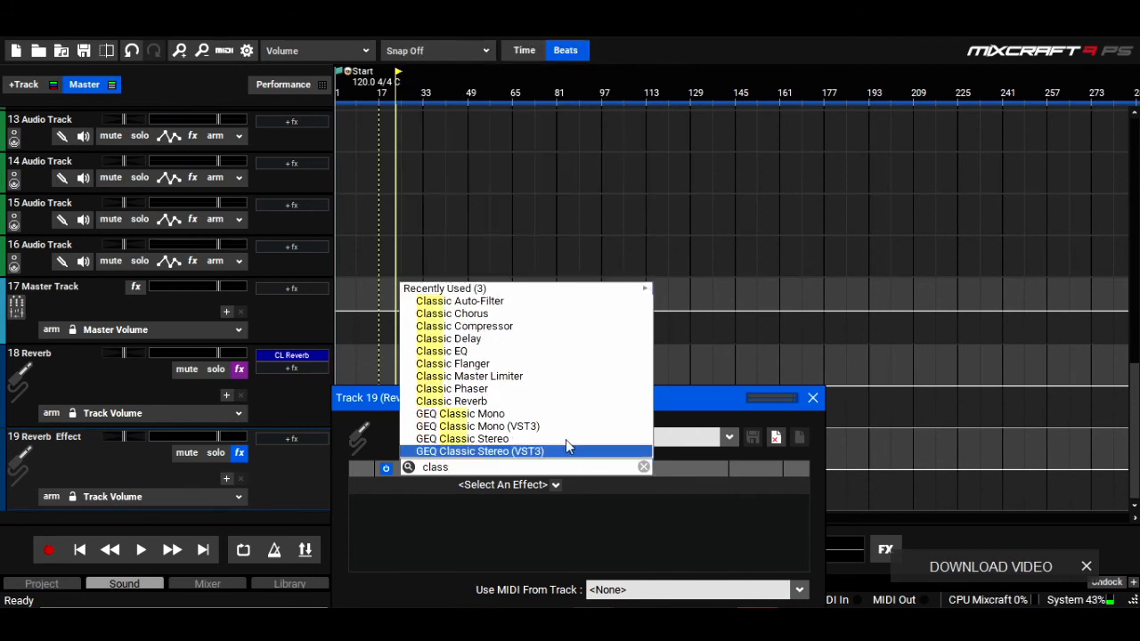
{"action": "left_click", "coordinate": [545, 402]}
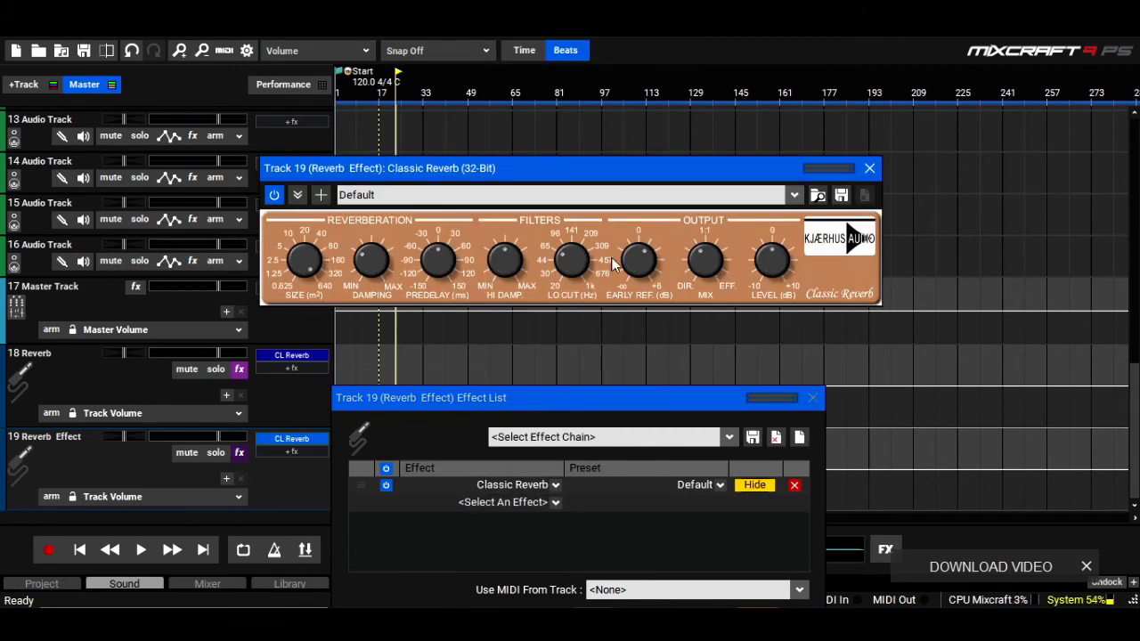
{"action": "left_click", "coordinate": [622, 197]}
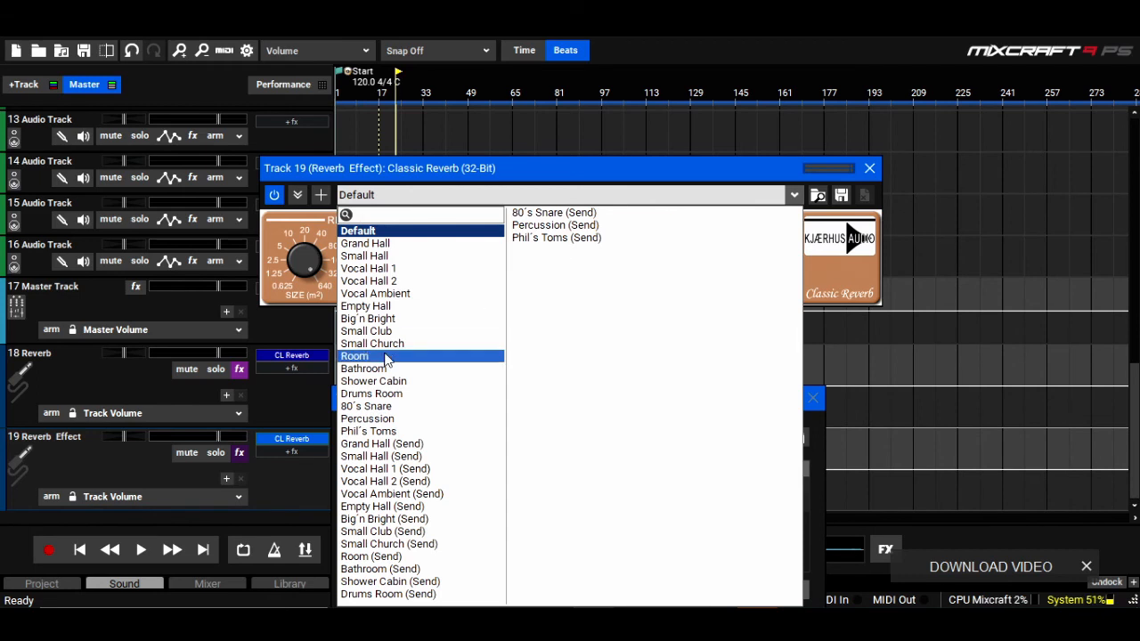
{"action": "left_click", "coordinate": [400, 518]}
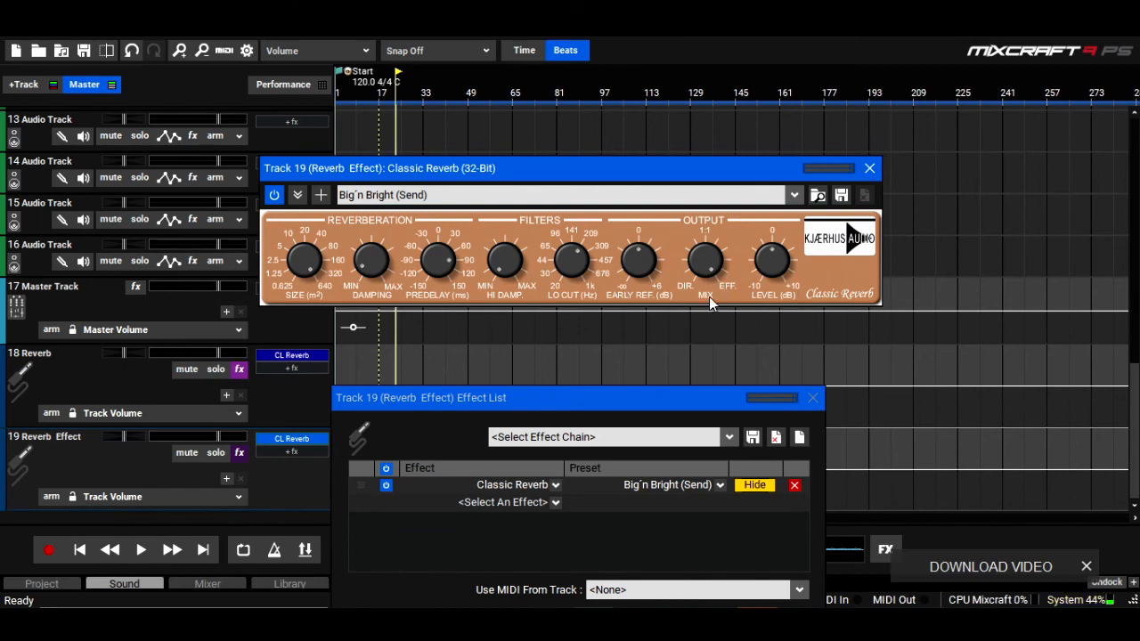
{"action": "left_click", "coordinate": [869, 167]}
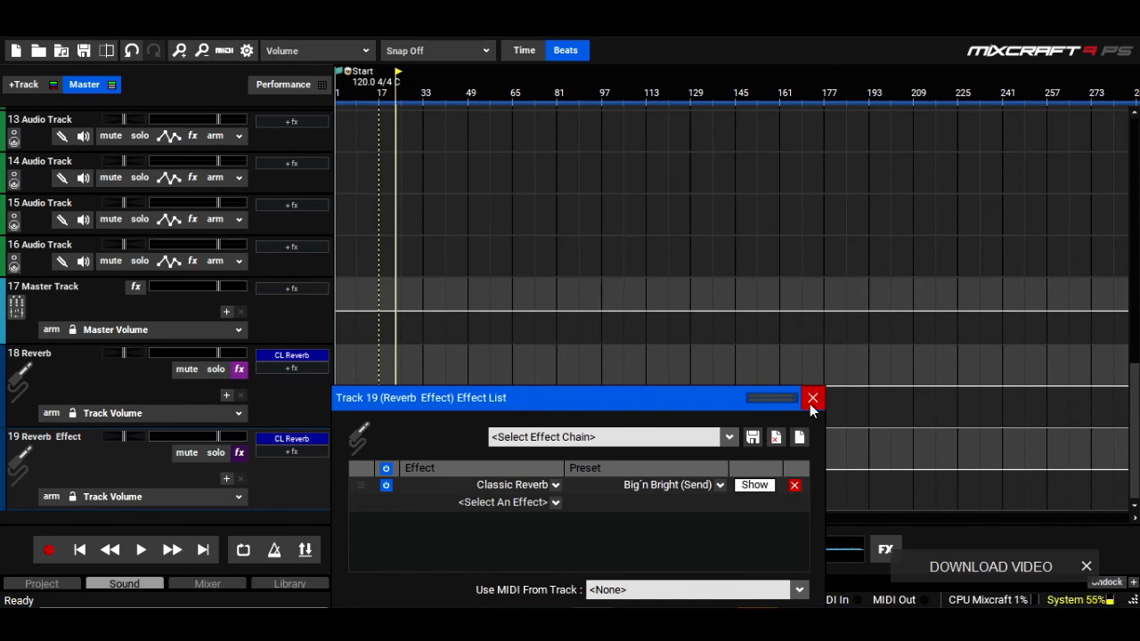
{"action": "left_click", "coordinate": [813, 398]}
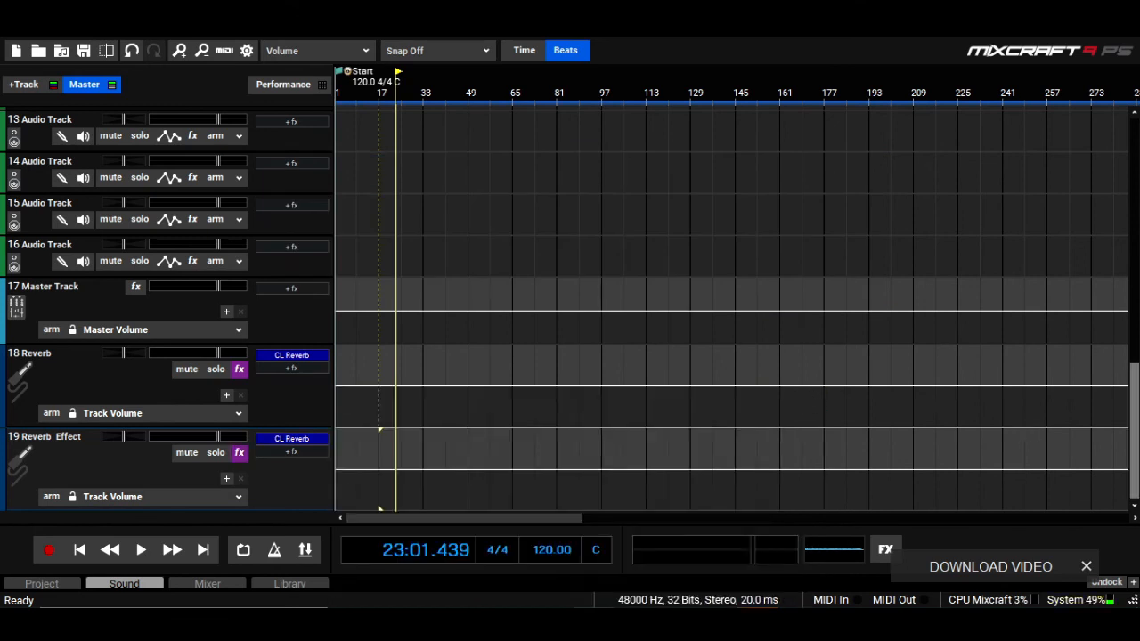
Show the lead vocal's automation lane, switch it to the (19) Reverb Effect send, and lower the whole automation line to its minimum
{"action": "scroll", "coordinate": [1104, 178], "scroll_direction": "up", "scroll_amount": 10}
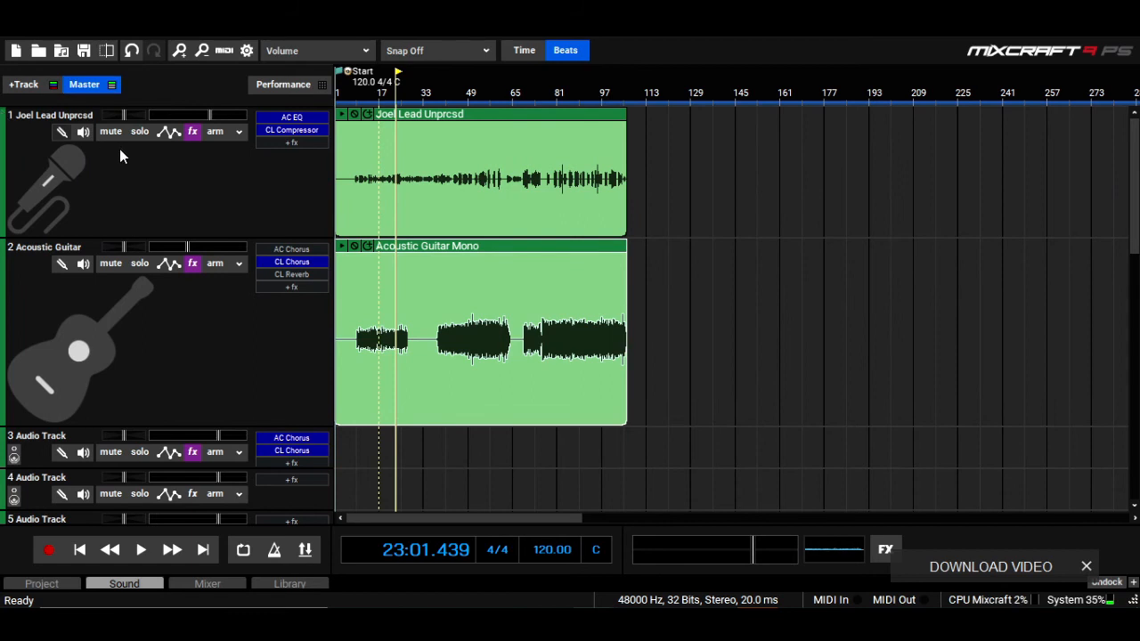
{"action": "left_click", "coordinate": [160, 134]}
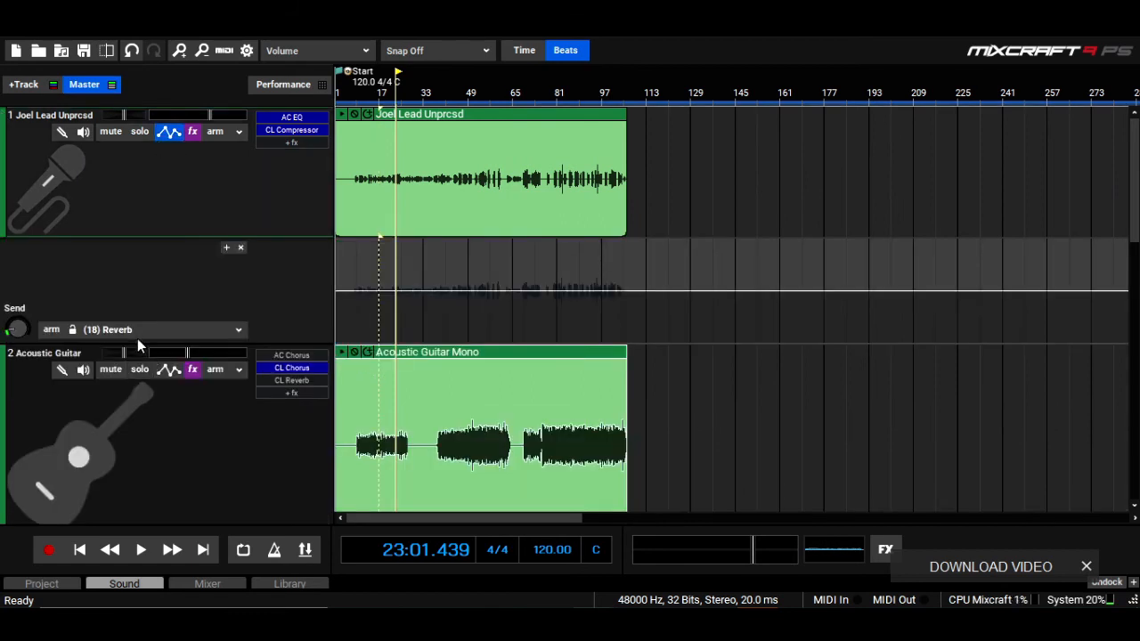
{"action": "left_click", "coordinate": [136, 336]}
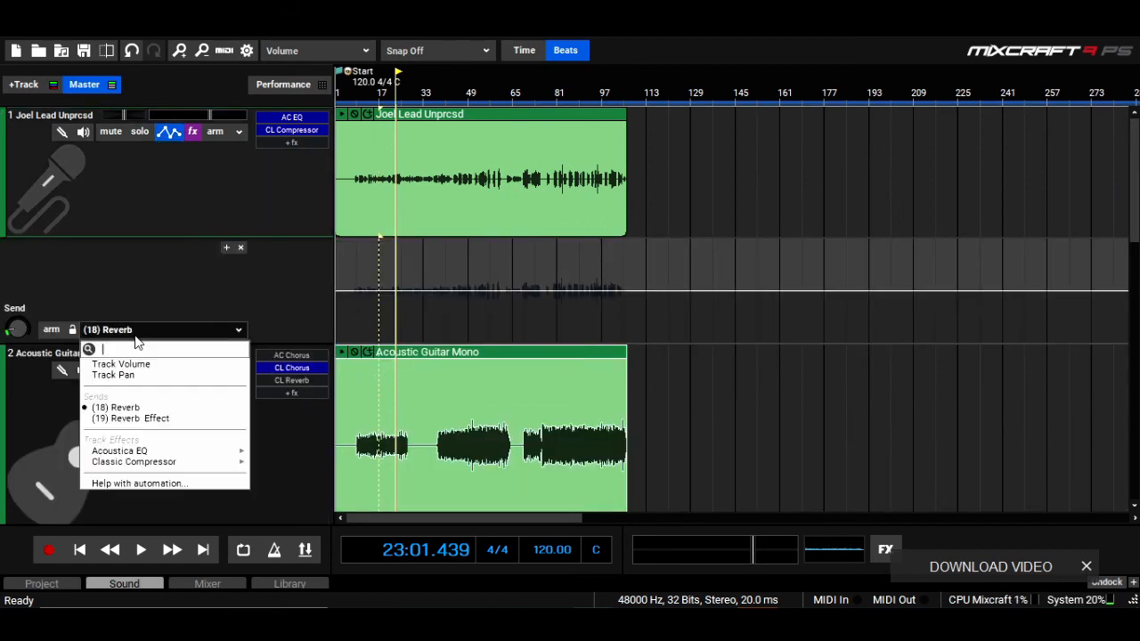
{"action": "left_click", "coordinate": [148, 421]}
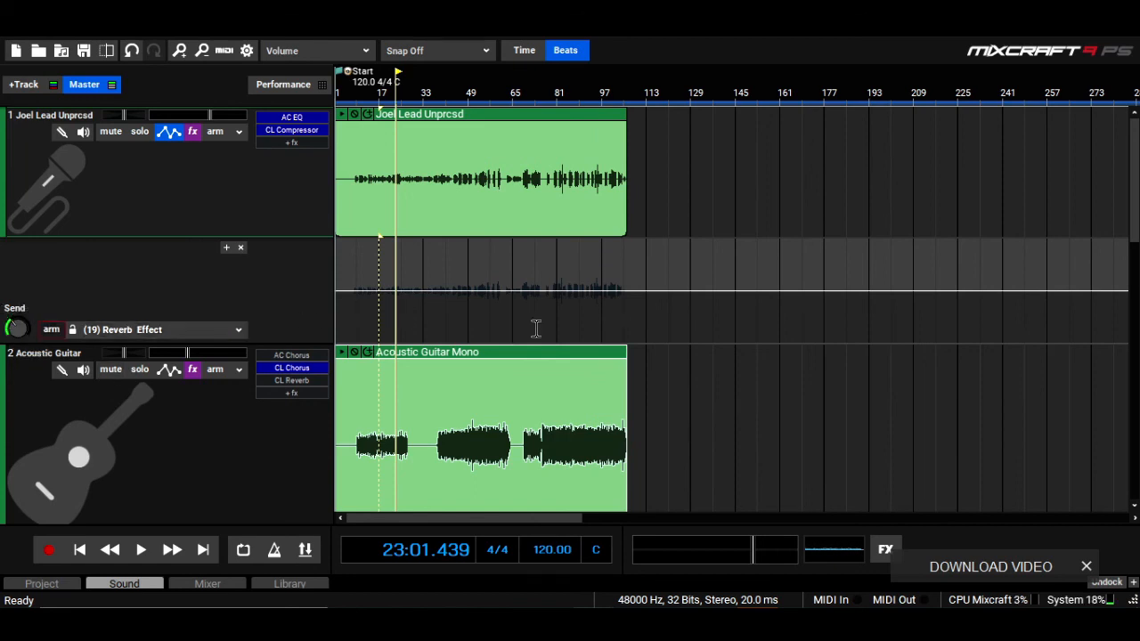
{"action": "left_click_drag", "start_coordinate": [350, 318], "coordinate": [349, 419]}
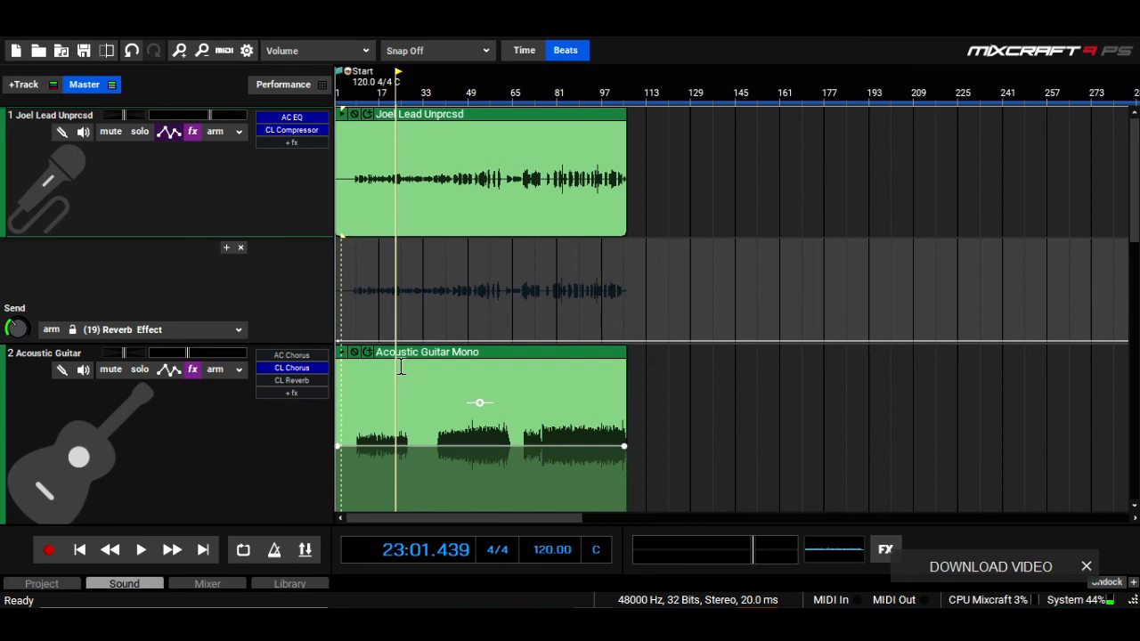
Play all tracks from about bar 15 to locate the vocal phrase ending near bar 19, and stop playback
{"action": "left_click", "coordinate": [373, 94]}
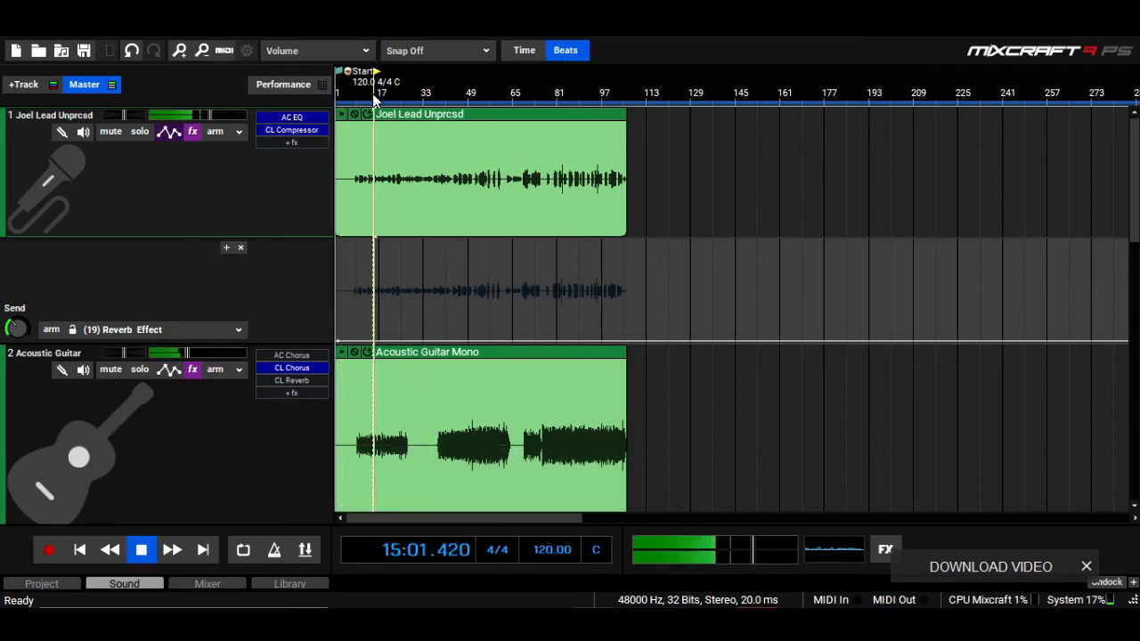
{"action": "scroll", "coordinate": [372, 93], "scroll_direction": "up", "scroll_amount": 1}
{"action": "scroll", "coordinate": [373, 93], "scroll_direction": "up", "scroll_amount": 2}
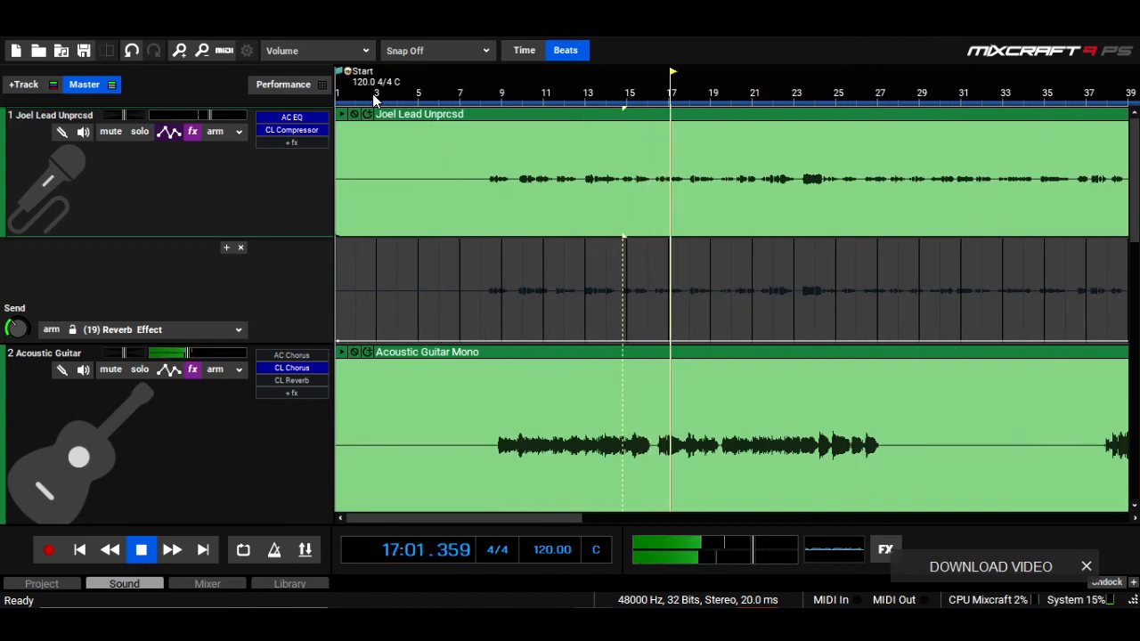
{"action": "scroll", "coordinate": [372, 93], "scroll_direction": "up", "scroll_amount": 1}
{"action": "scroll", "coordinate": [373, 94], "scroll_direction": "up", "scroll_amount": 1}
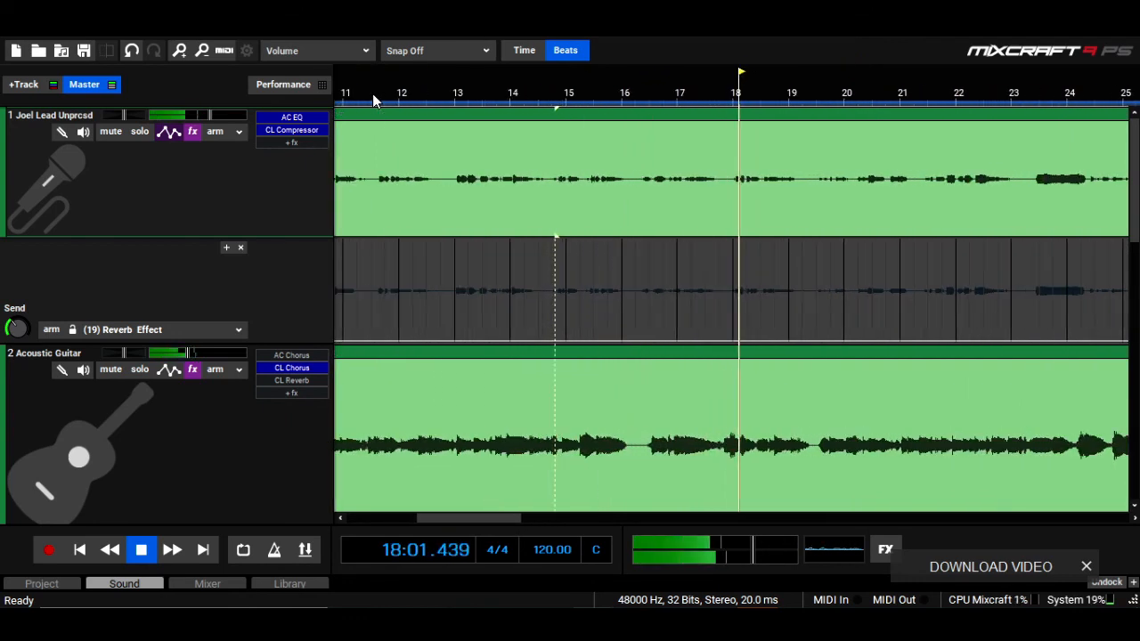
{"action": "scroll", "coordinate": [372, 94], "scroll_direction": "up", "scroll_amount": 1}
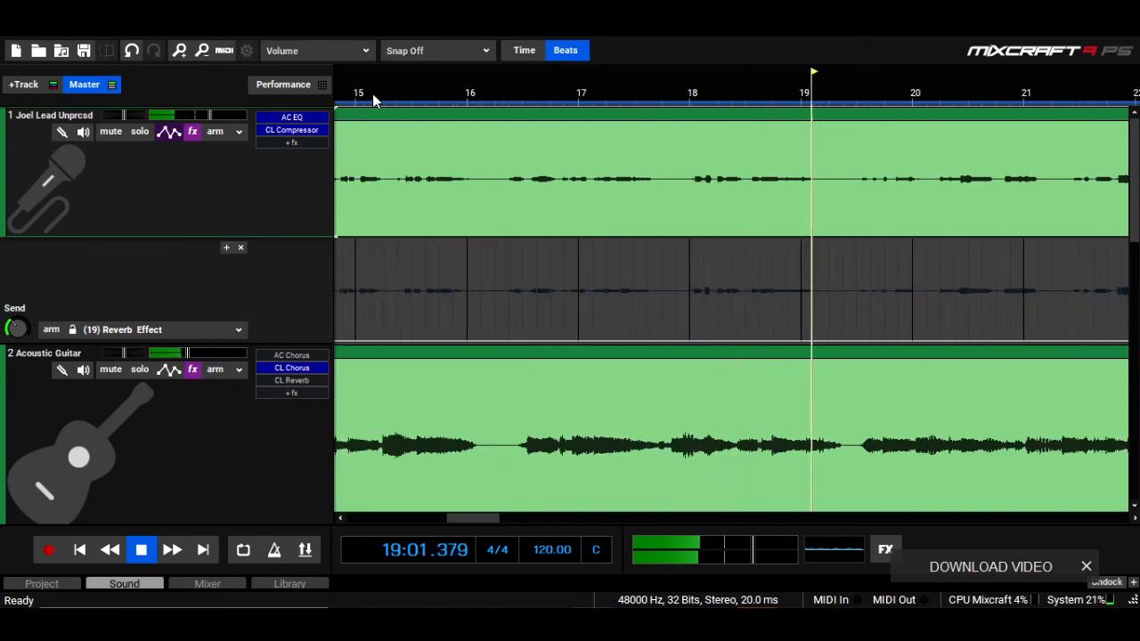
{"action": "key", "text": "space"}
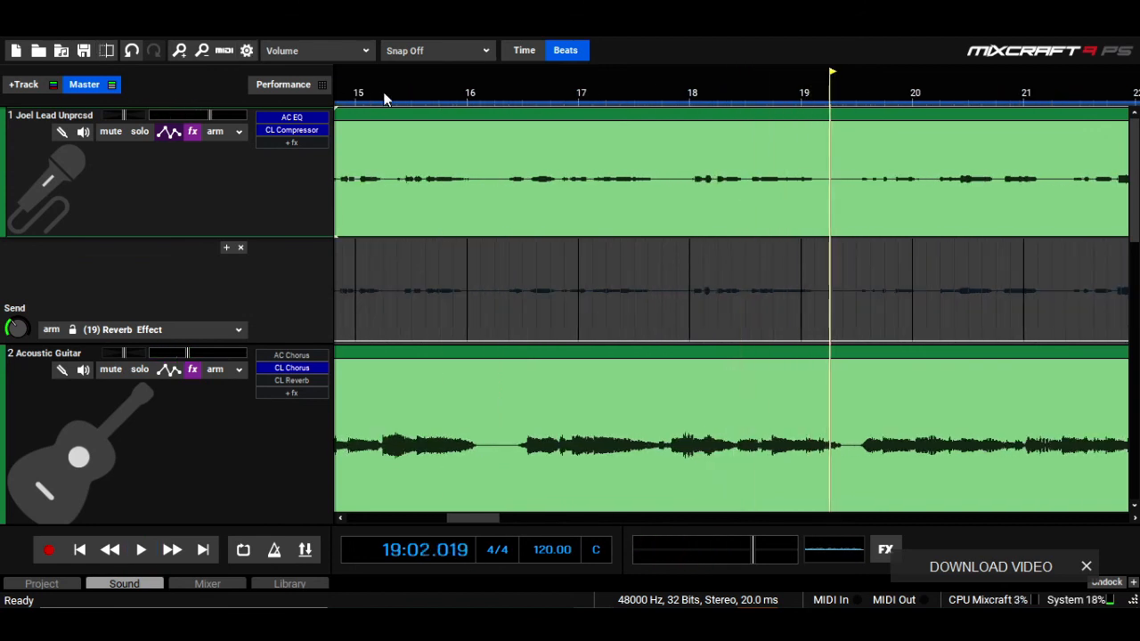
{"action": "left_click", "coordinate": [741, 341]}
{"action": "left_click", "coordinate": [746, 341]}
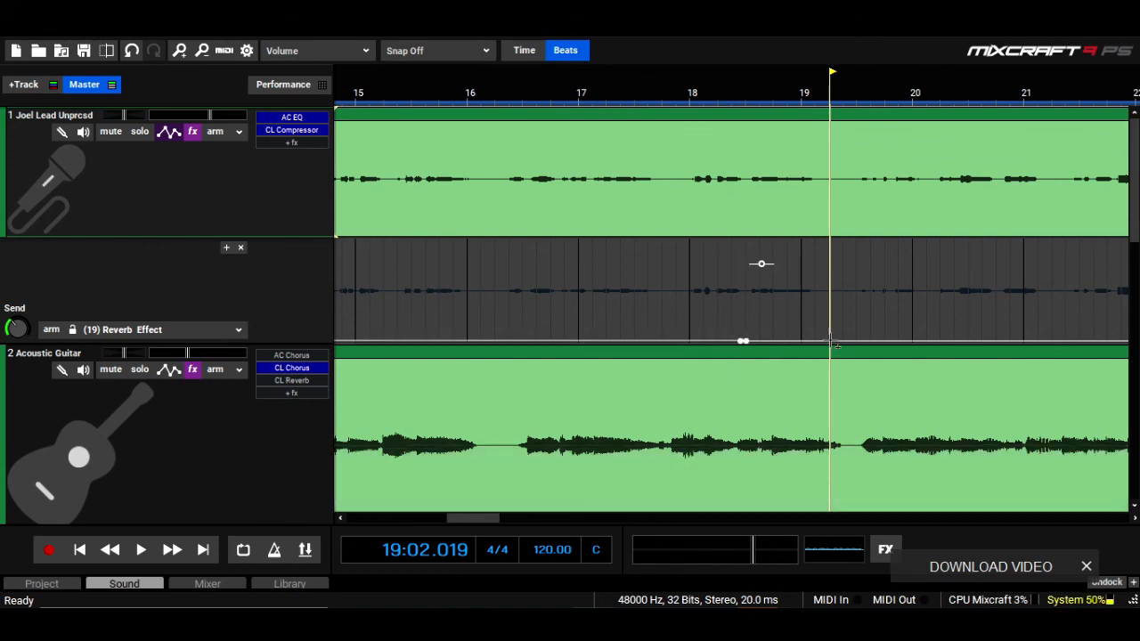
{"action": "key", "text": "ctrl+z"}
{"action": "key", "text": "ctrl+z"}
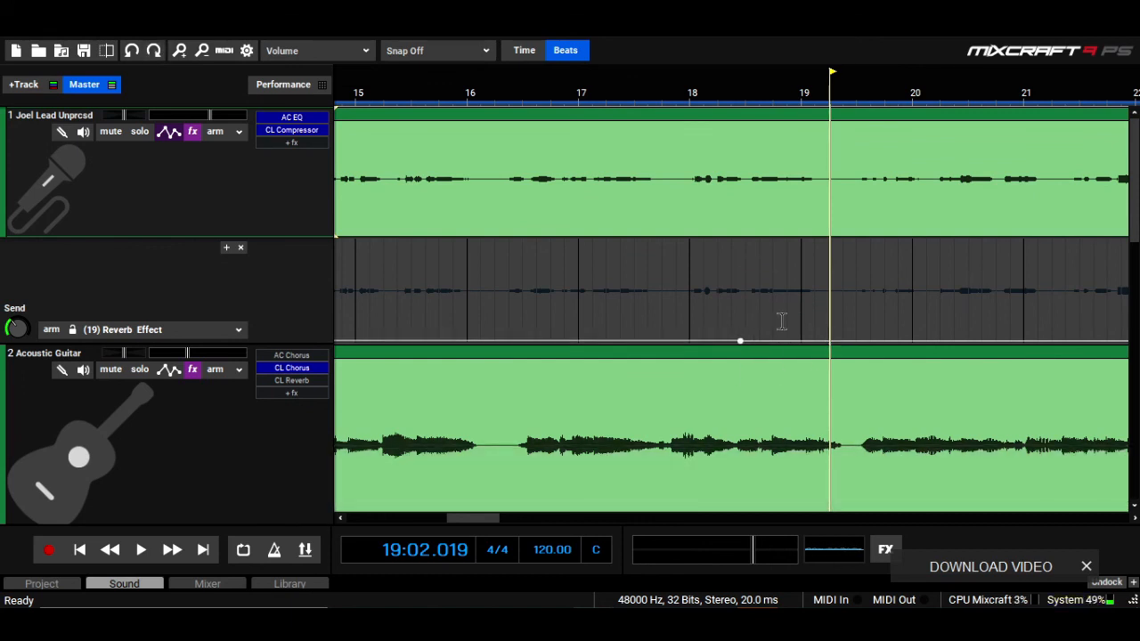
Raise the vocal's Reverb Effect send automation by about 0.7 between roughly bars 18.5 and 19.2, and play it from just before bar 18
{"action": "left_click_drag", "start_coordinate": [824, 313], "coordinate": [747, 322]}
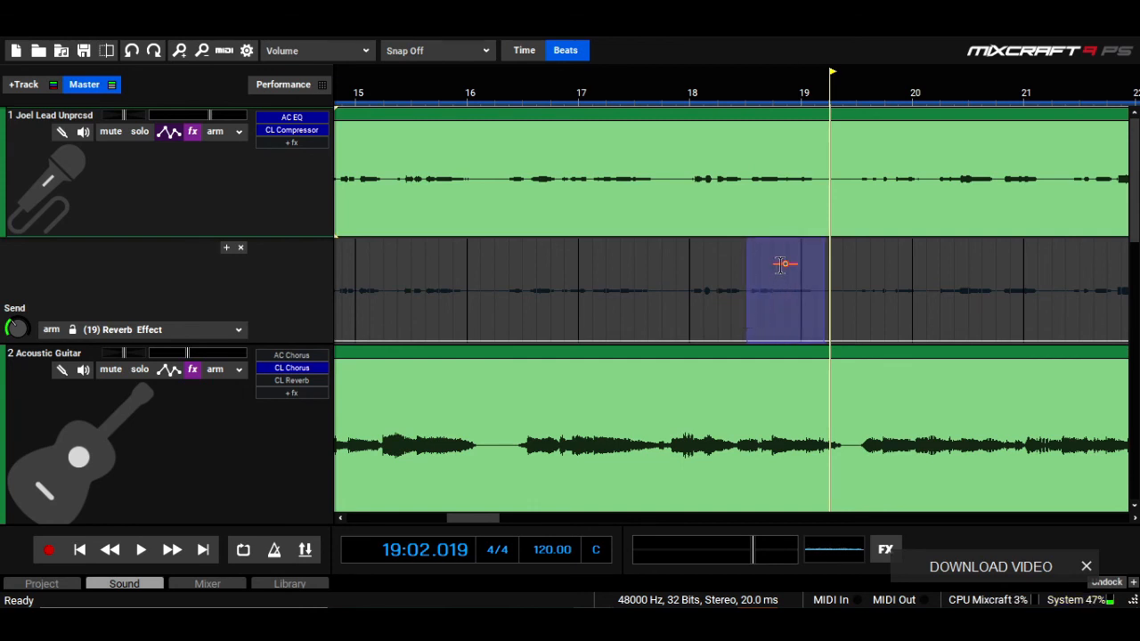
{"action": "left_click_drag", "start_coordinate": [780, 264], "coordinate": [780, 230]}
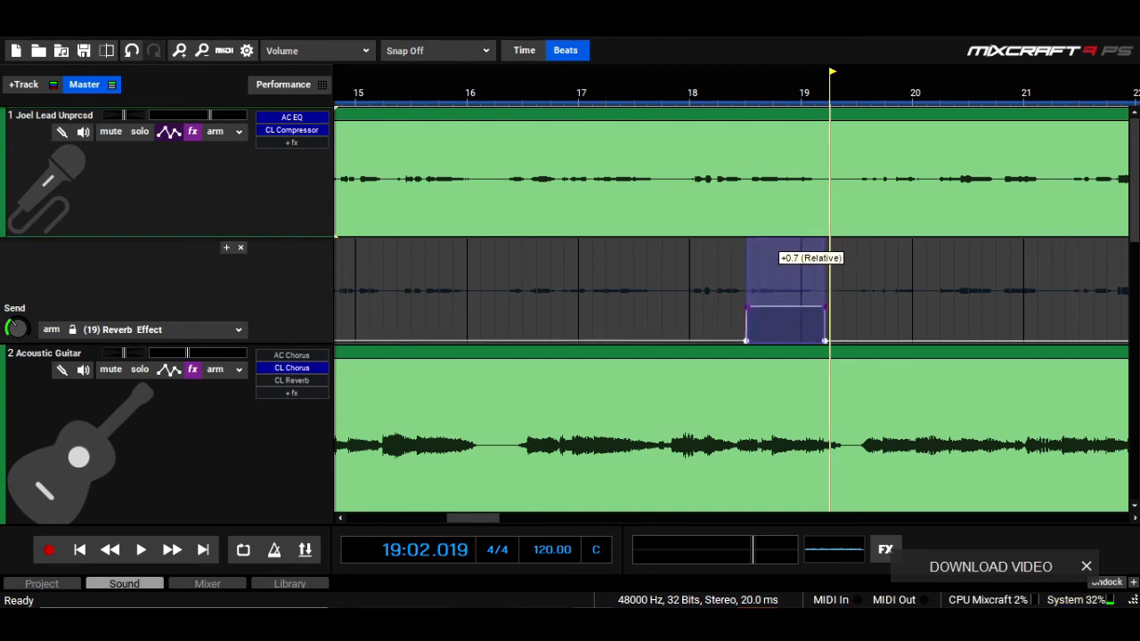
{"action": "left_click", "coordinate": [677, 76]}
{"action": "key", "text": "space"}
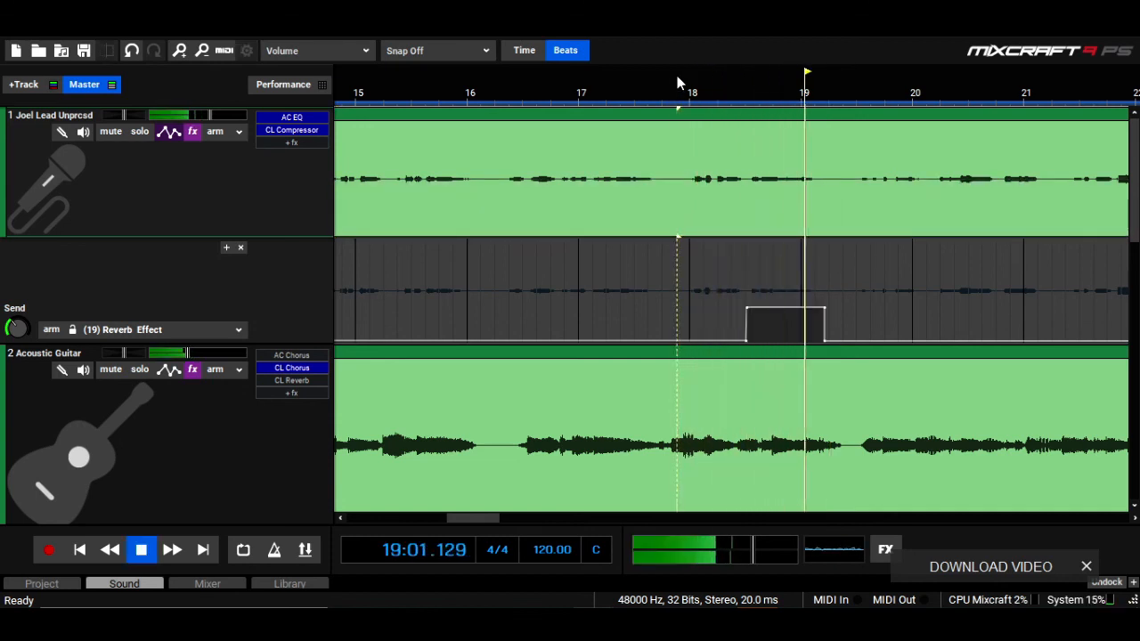
{"action": "key", "text": "space"}
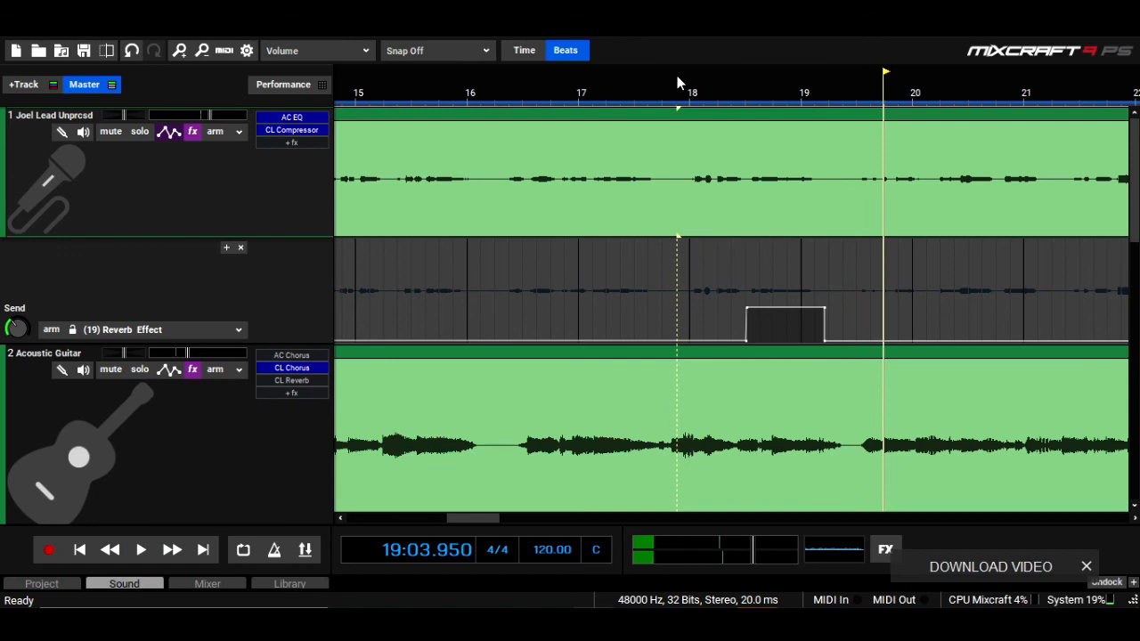
Delete the raised section's first upper automation point and move its remaining peak to about bar 19 to form a ramp
{"action": "right_click", "coordinate": [747, 310]}
{"action": "left_click", "coordinate": [775, 344]}
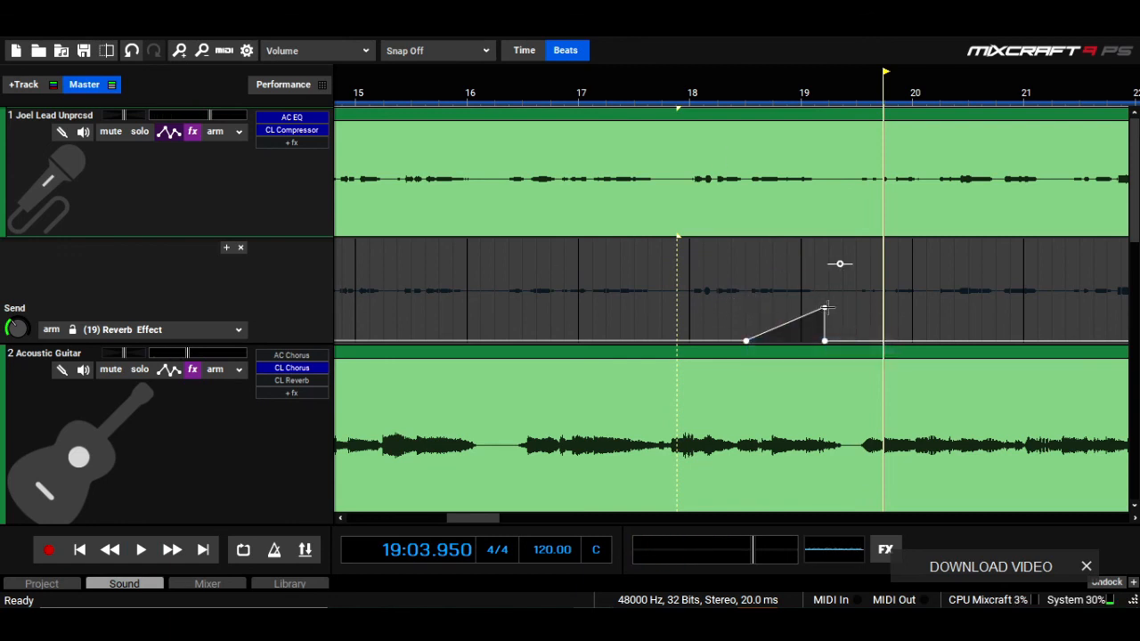
{"action": "left_click_drag", "start_coordinate": [824, 310], "coordinate": [806, 314]}
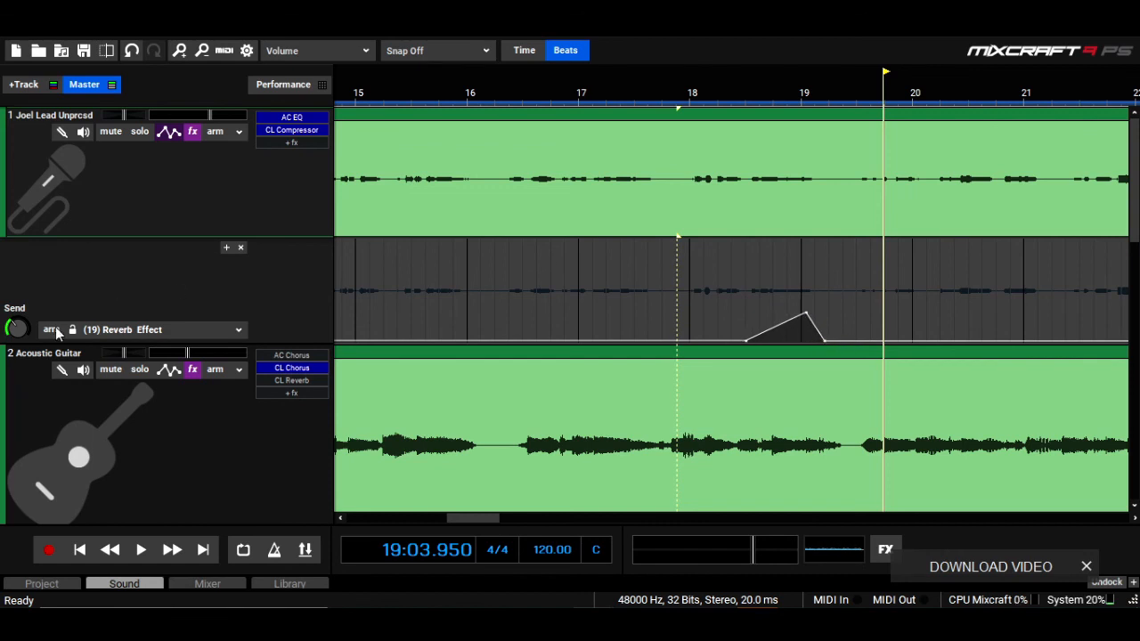
Lower the vocal's Reverb Effect send level slightly, play the ramp from just before bar 18, and stop playback
{"action": "left_click_drag", "start_coordinate": [25, 333], "coordinate": [25, 342]}
{"action": "left_click", "coordinate": [679, 86]}
{"action": "key", "text": "space"}
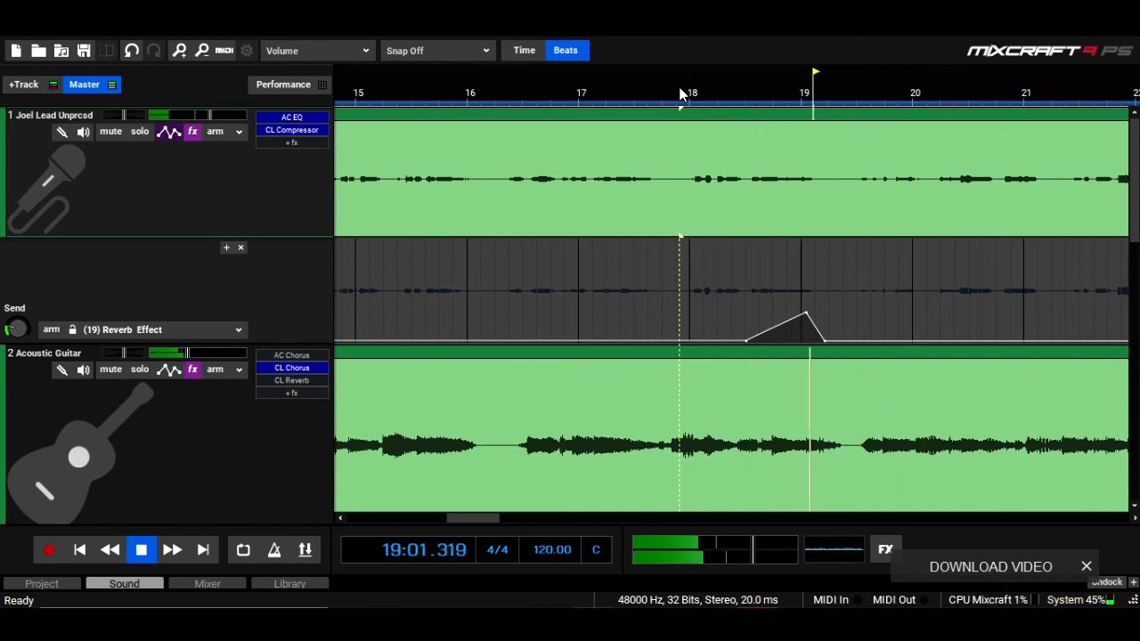
{"action": "key", "text": "space"}
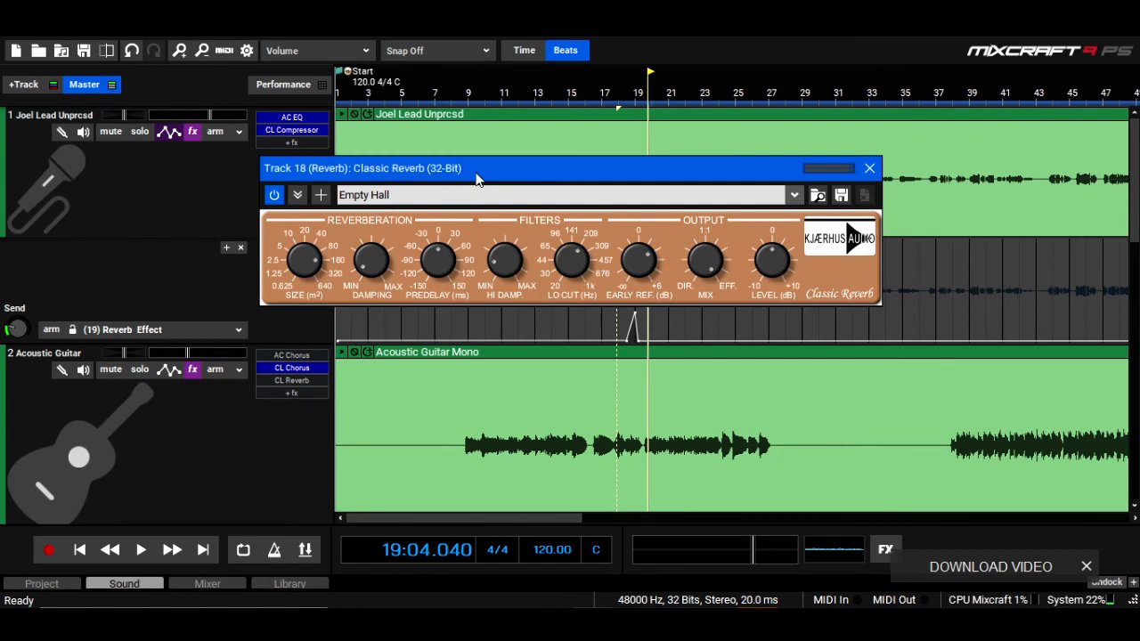
Reposition the Classic Reverb window of the track 18 Reverb send and view its preset list without changing the preset
{"action": "left_click_drag", "start_coordinate": [478, 178], "coordinate": [555, 151]}
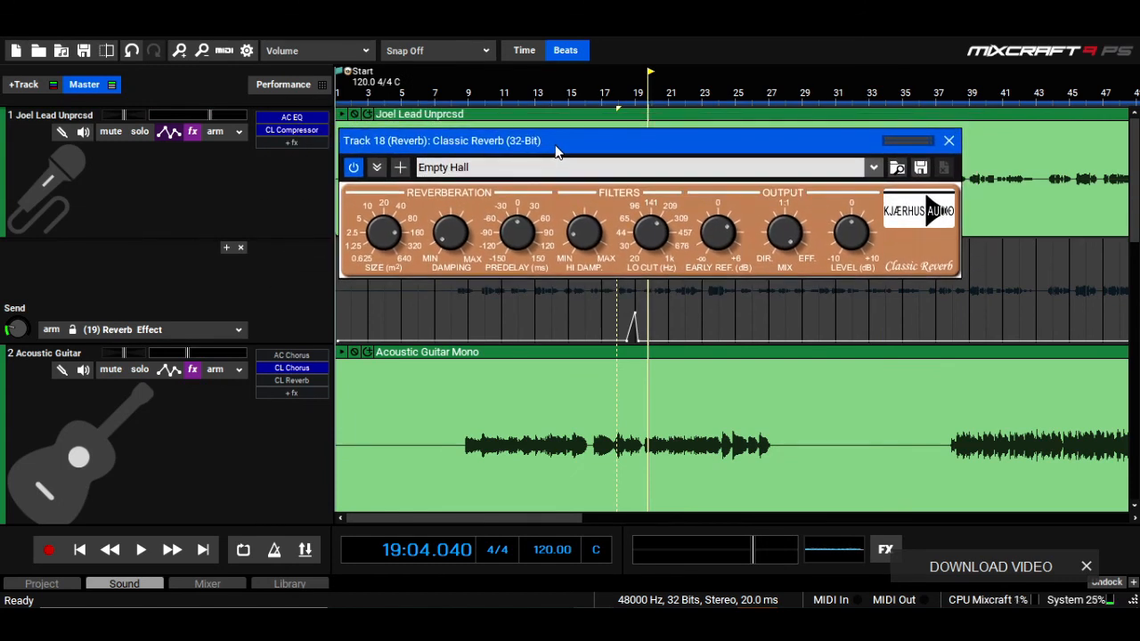
{"action": "left_click", "coordinate": [872, 168]}
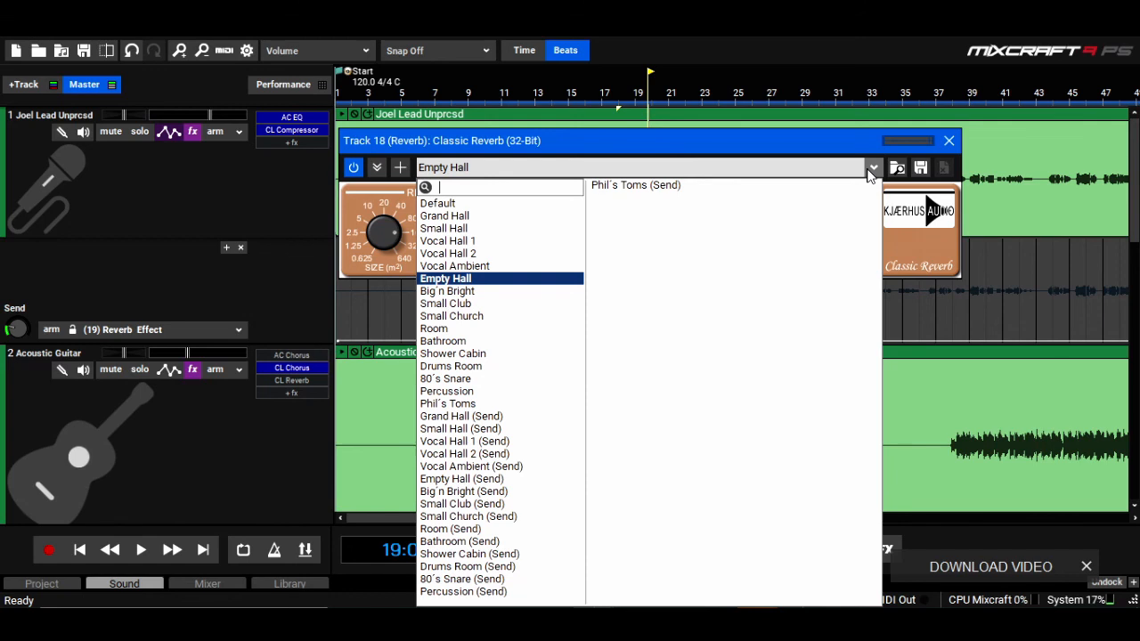
{"action": "left_click", "coordinate": [870, 173]}
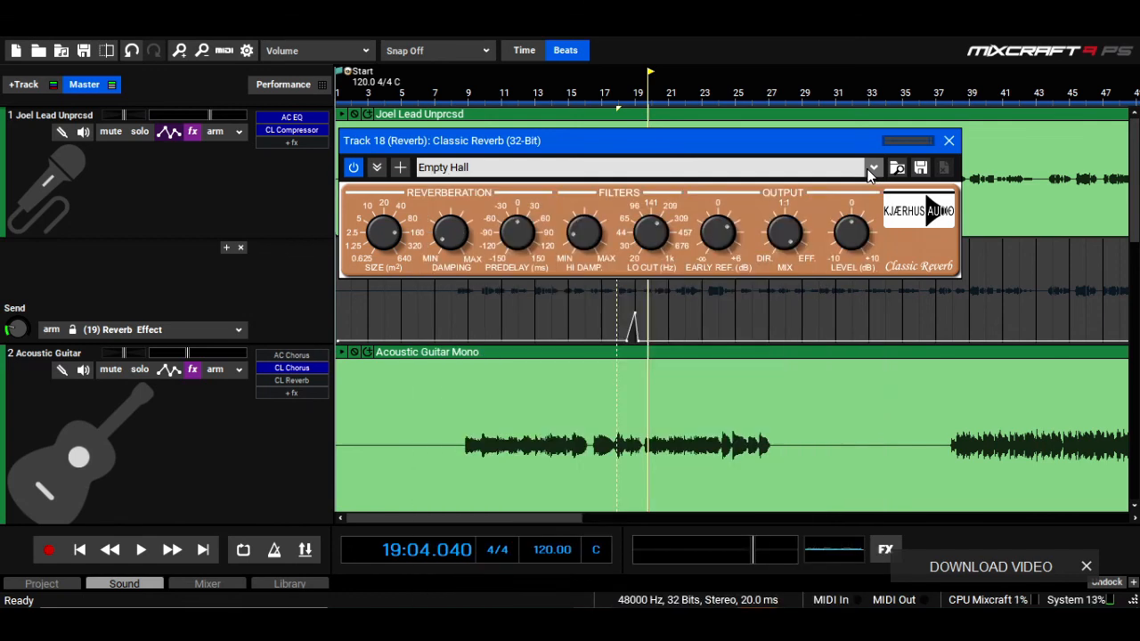